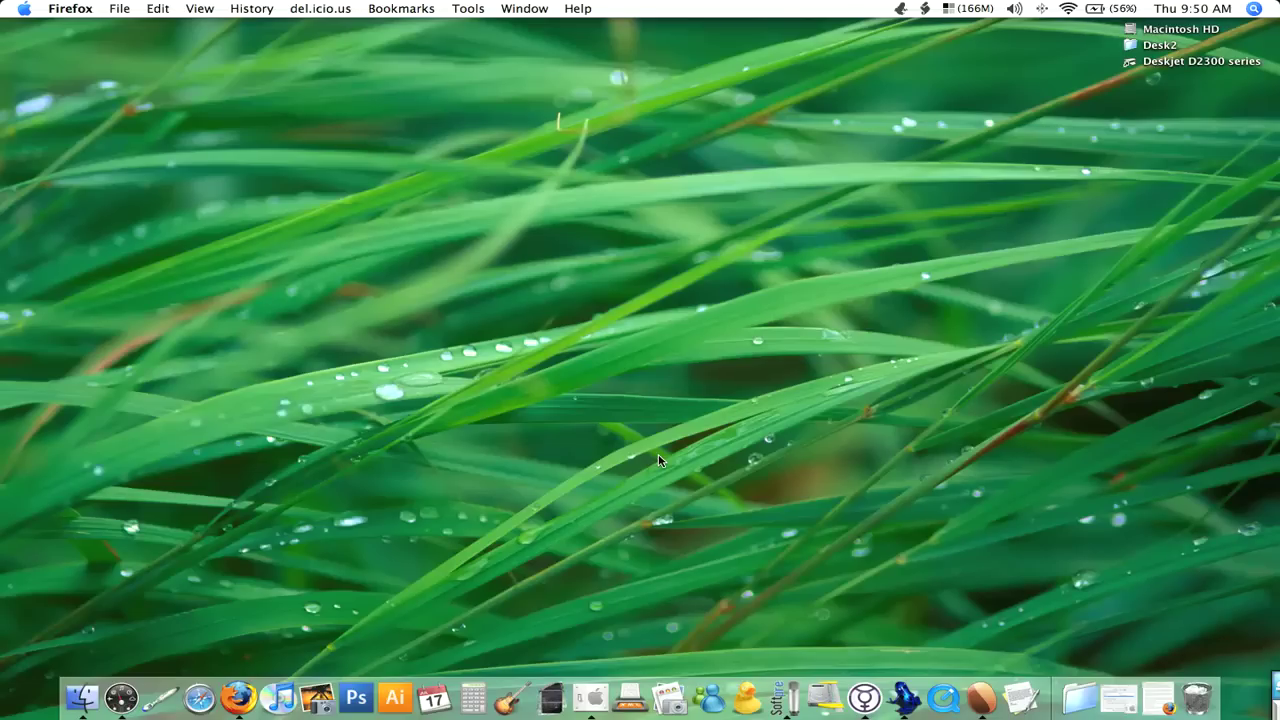
Step: Launch Safari from the Dock on the Apple start page and open a new blank tab
{"action": "left_click", "coordinate": [198, 697]}
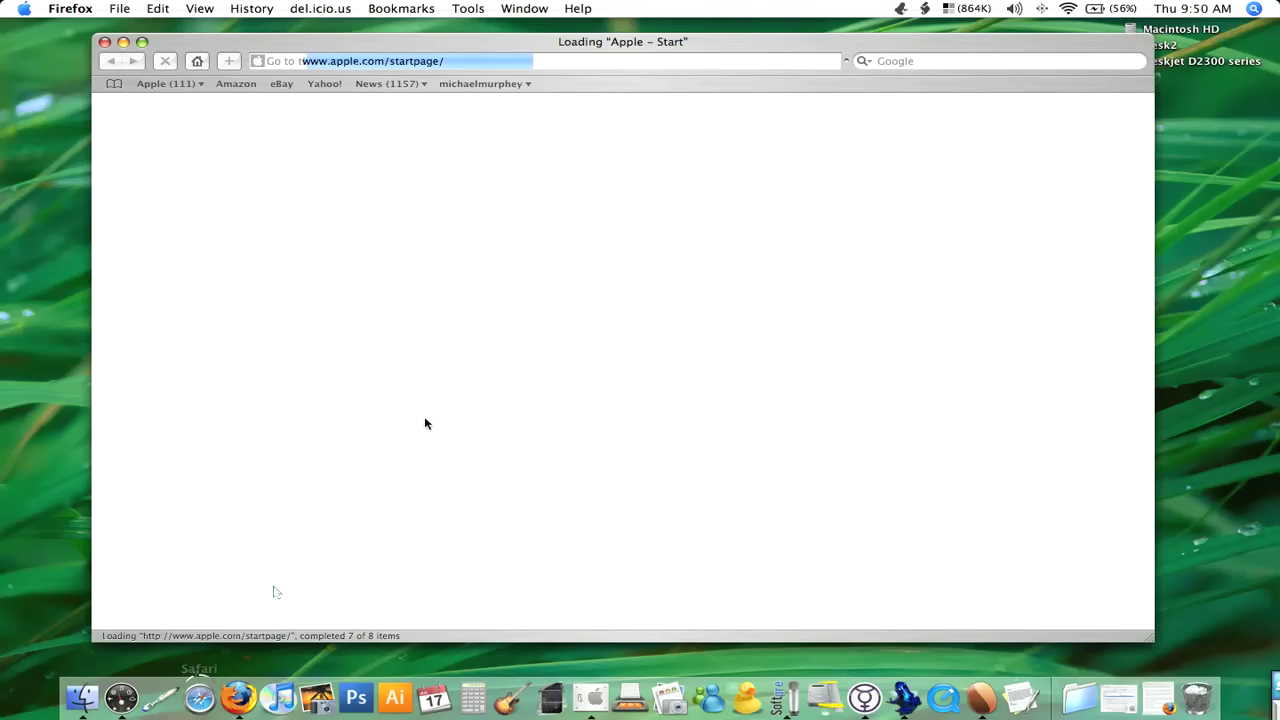
{"action": "left_click_drag", "start_coordinate": [399, 47], "coordinate": [391, 44]}
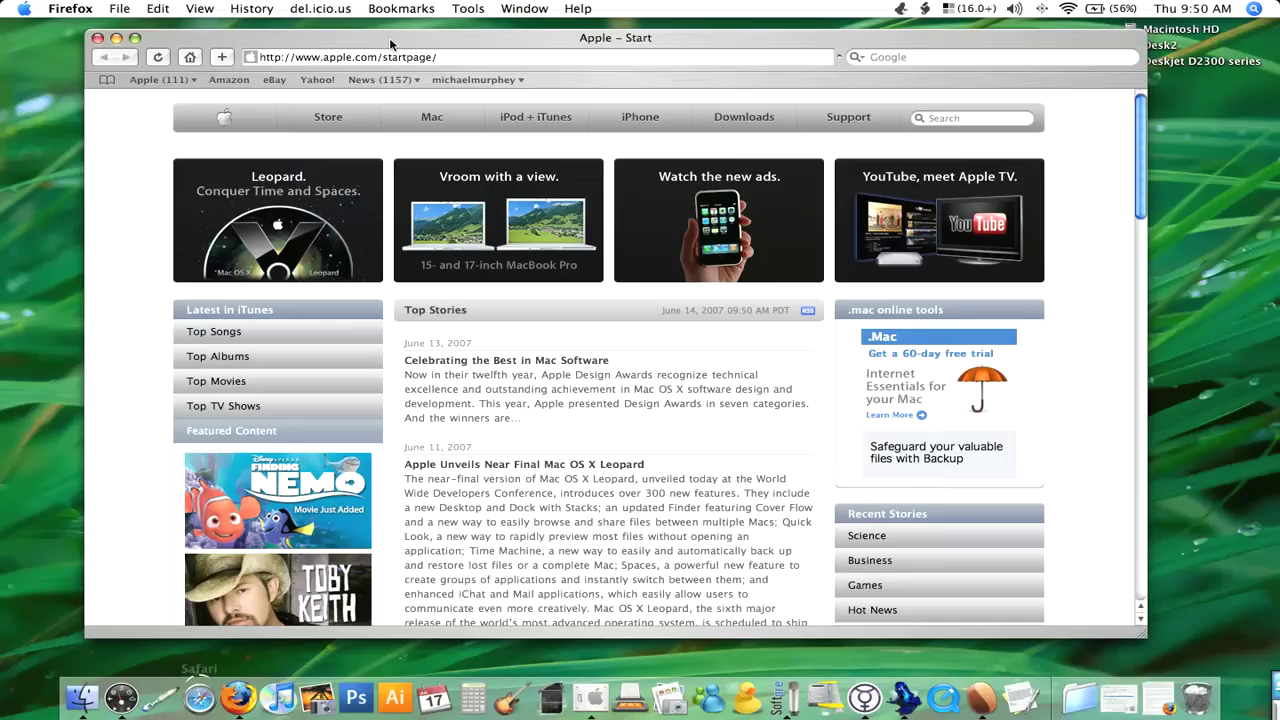
{"action": "key", "text": "super+t"}
{"action": "type", "text": "www.applegaz"}
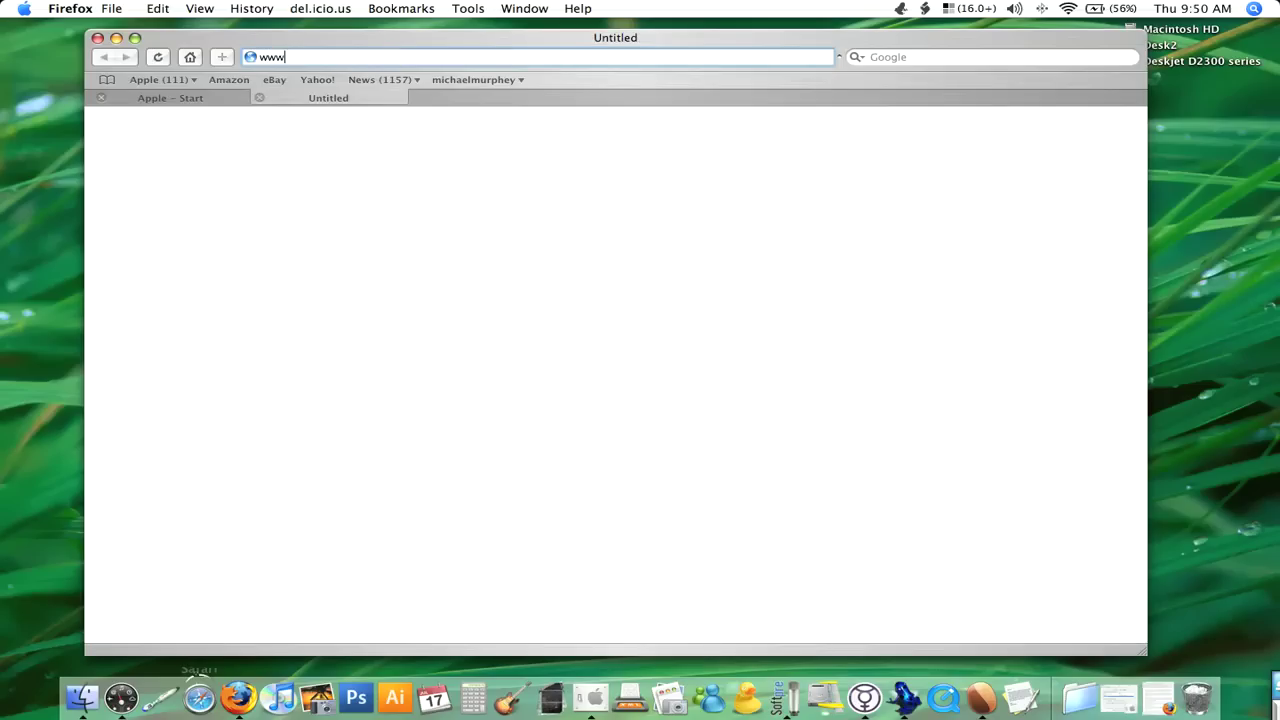
{"action": "type", "text": "ette.com"}
{"action": "key", "text": "Return"}
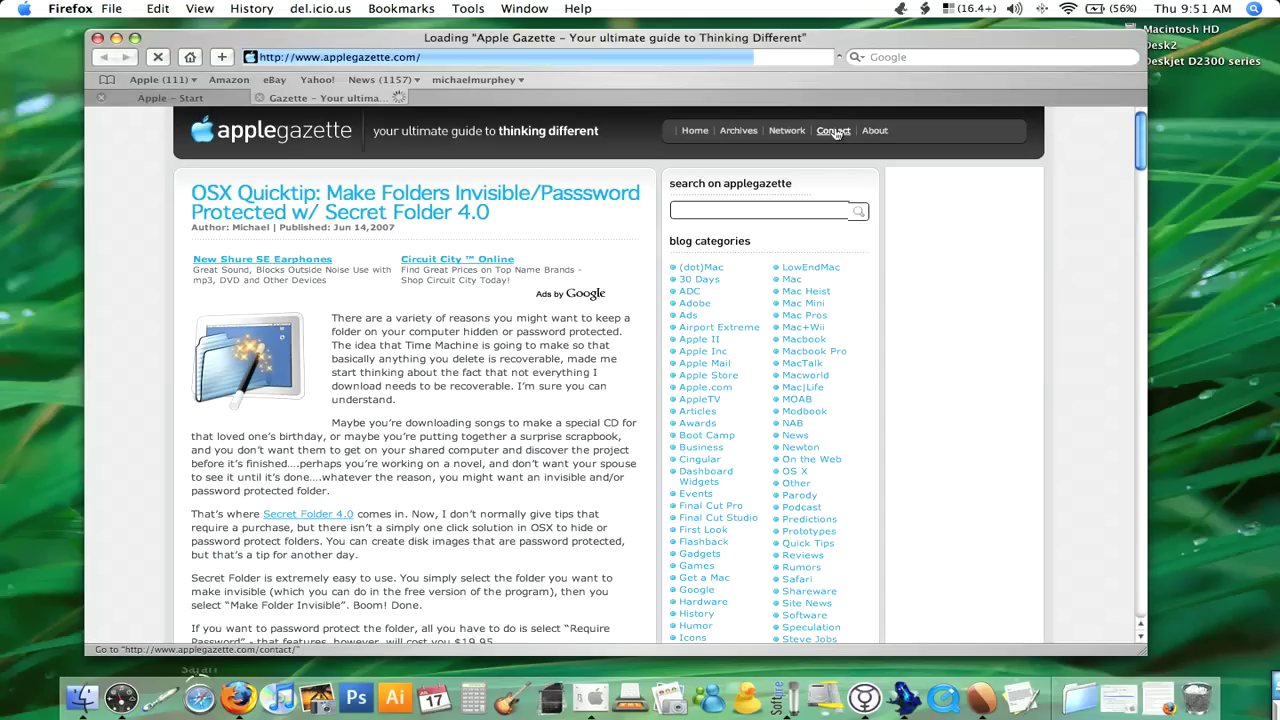
{"action": "left_click", "coordinate": [833, 130]}
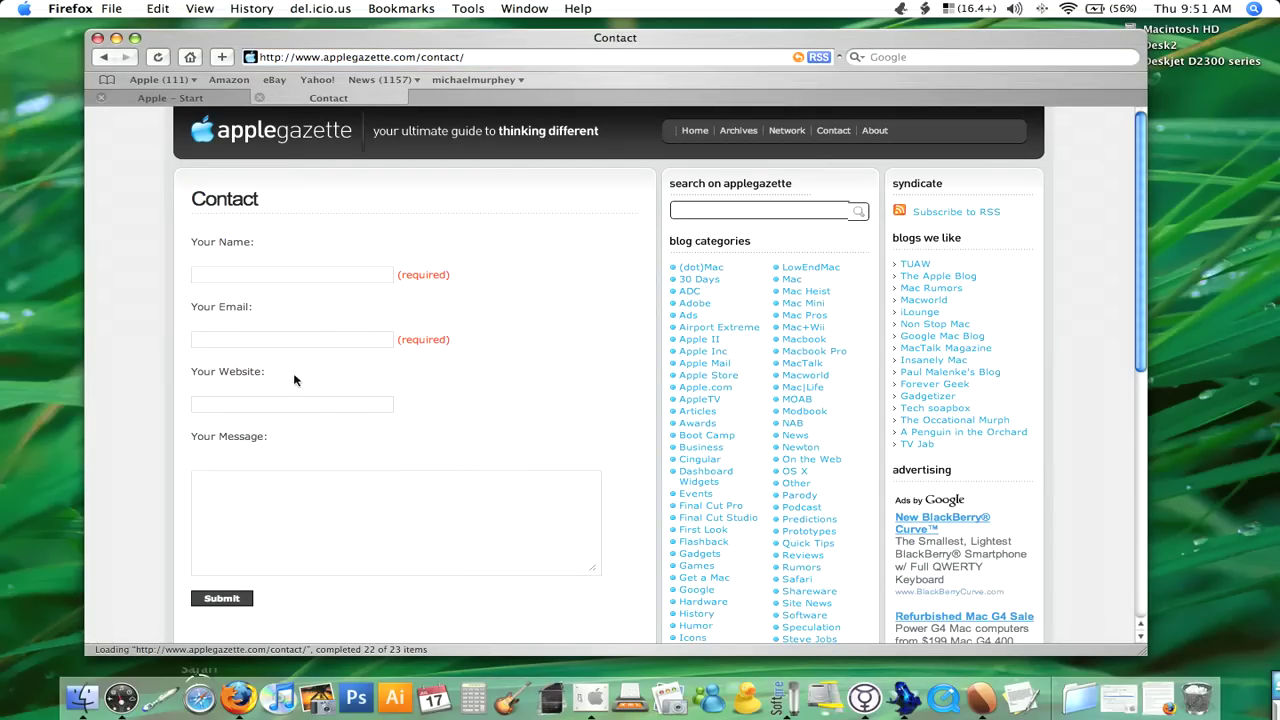
{"action": "scroll", "coordinate": [449, 455], "scroll_direction": "down", "scroll_amount": 3}
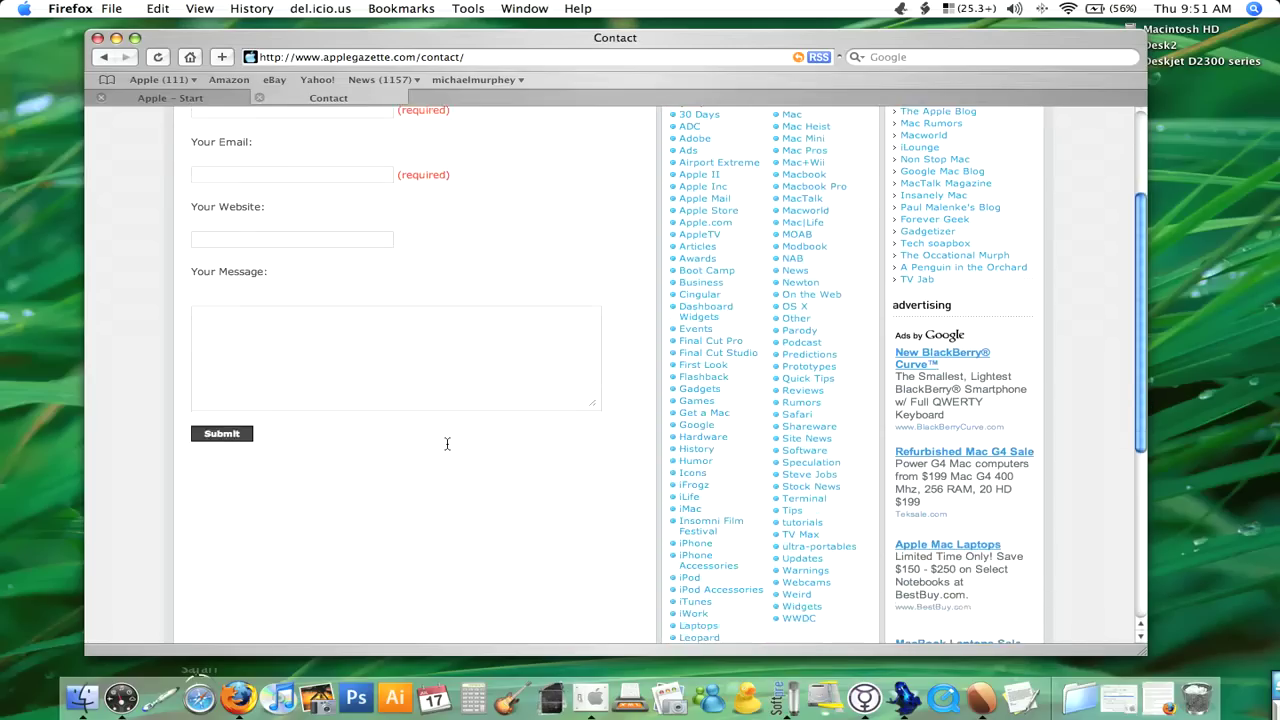
{"action": "scroll", "coordinate": [447, 443], "scroll_direction": "down", "scroll_amount": 1}
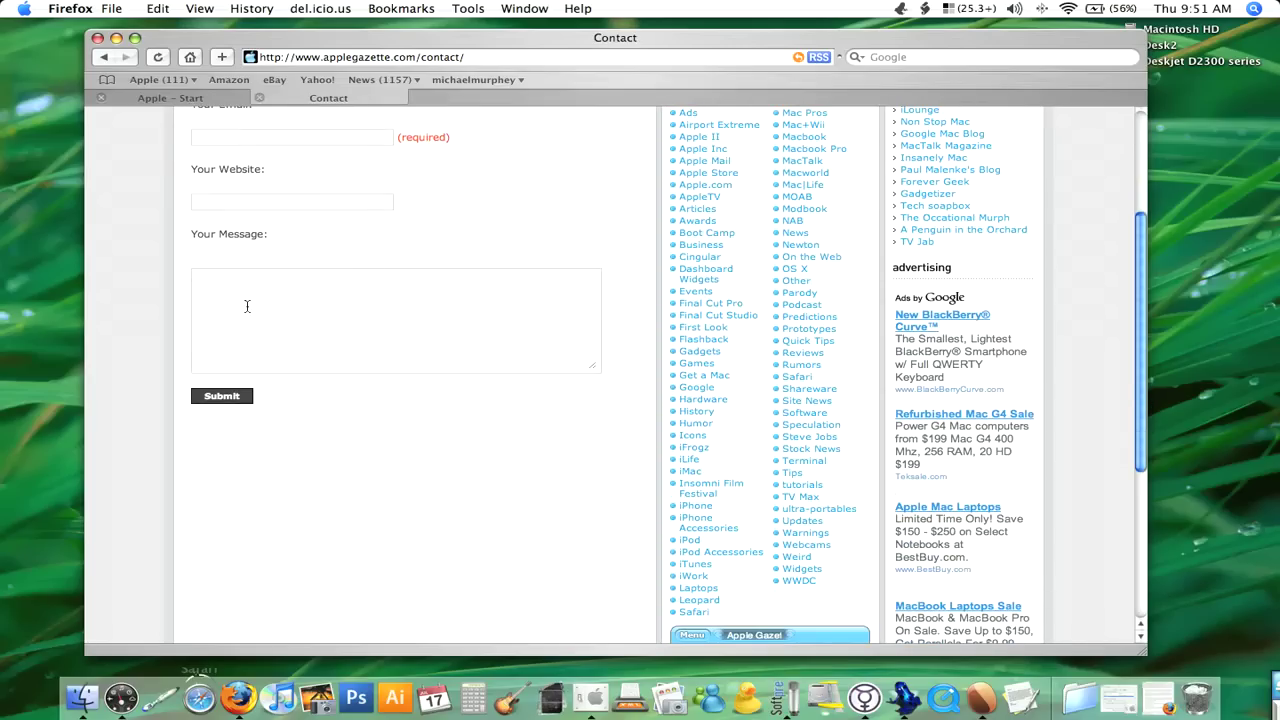
Step: Drag the Message box's resize grip to enlarge it, then return to the Apple – Start tab
{"action": "left_click", "coordinate": [595, 372]}
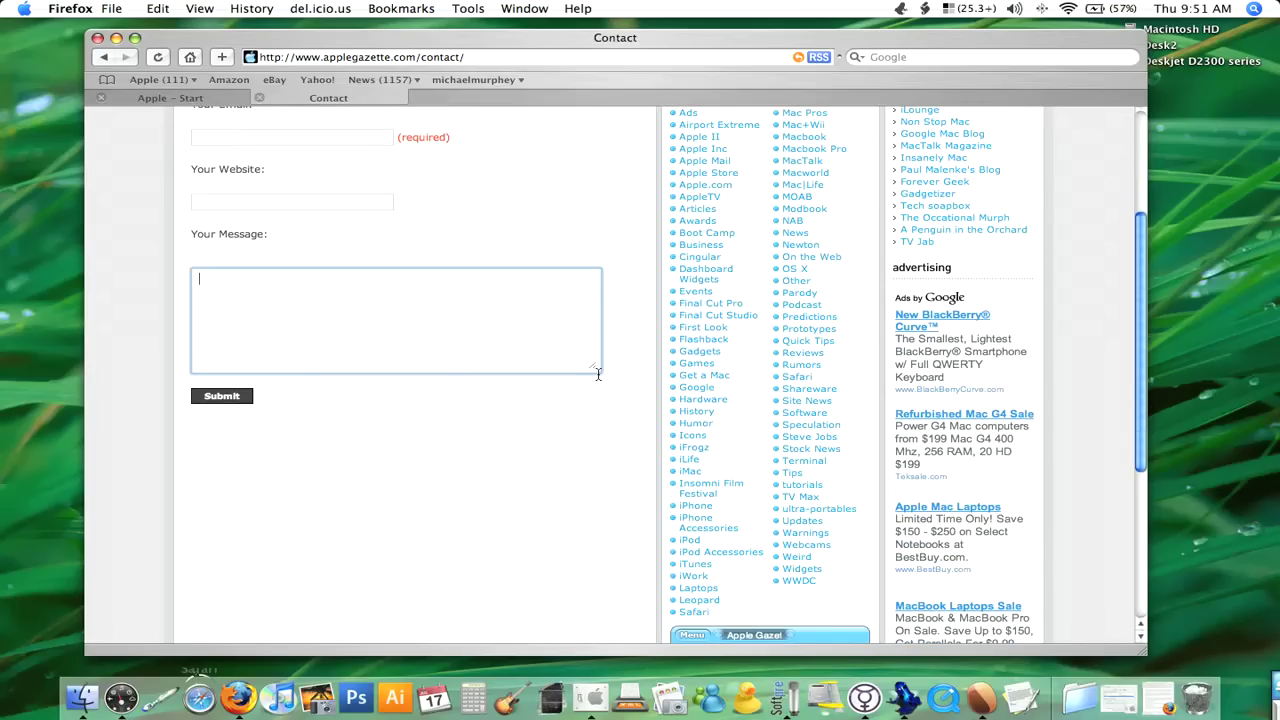
{"action": "left_click_drag", "start_coordinate": [592, 369], "coordinate": [636, 576]}
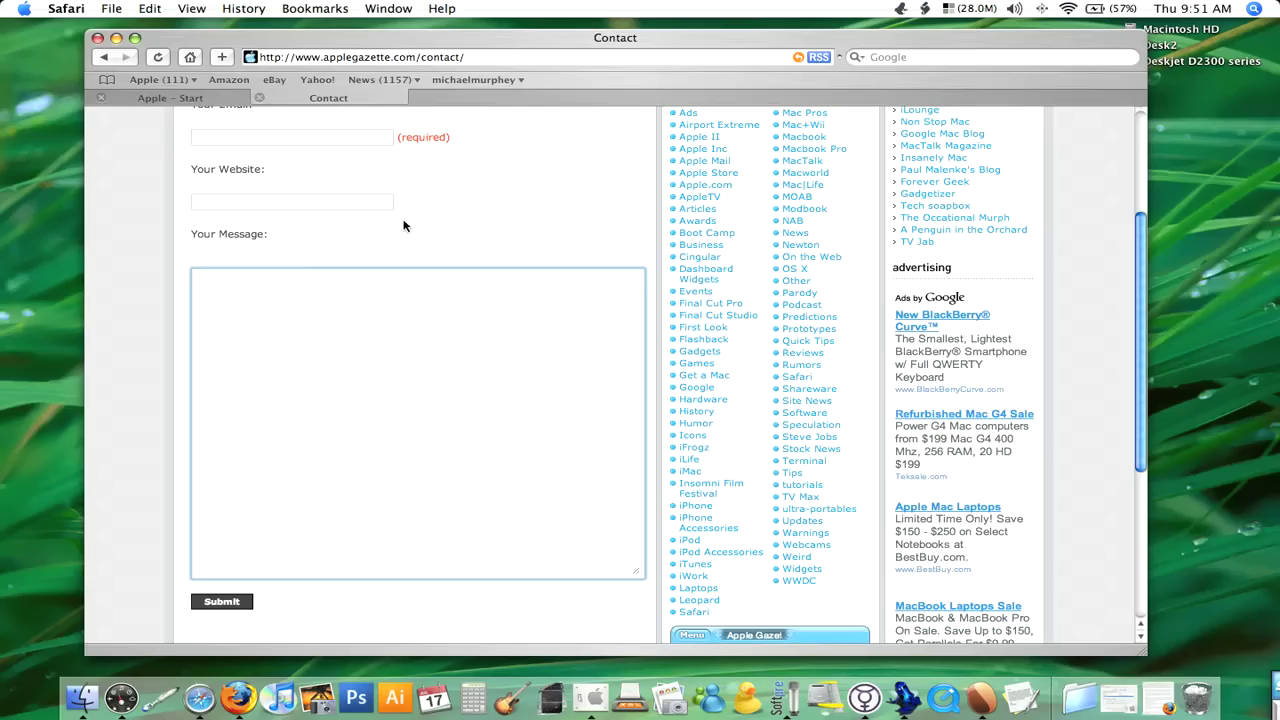
{"action": "left_click", "coordinate": [165, 96]}
{"action": "left_click_drag", "start_coordinate": [263, 40], "coordinate": [307, 47]}
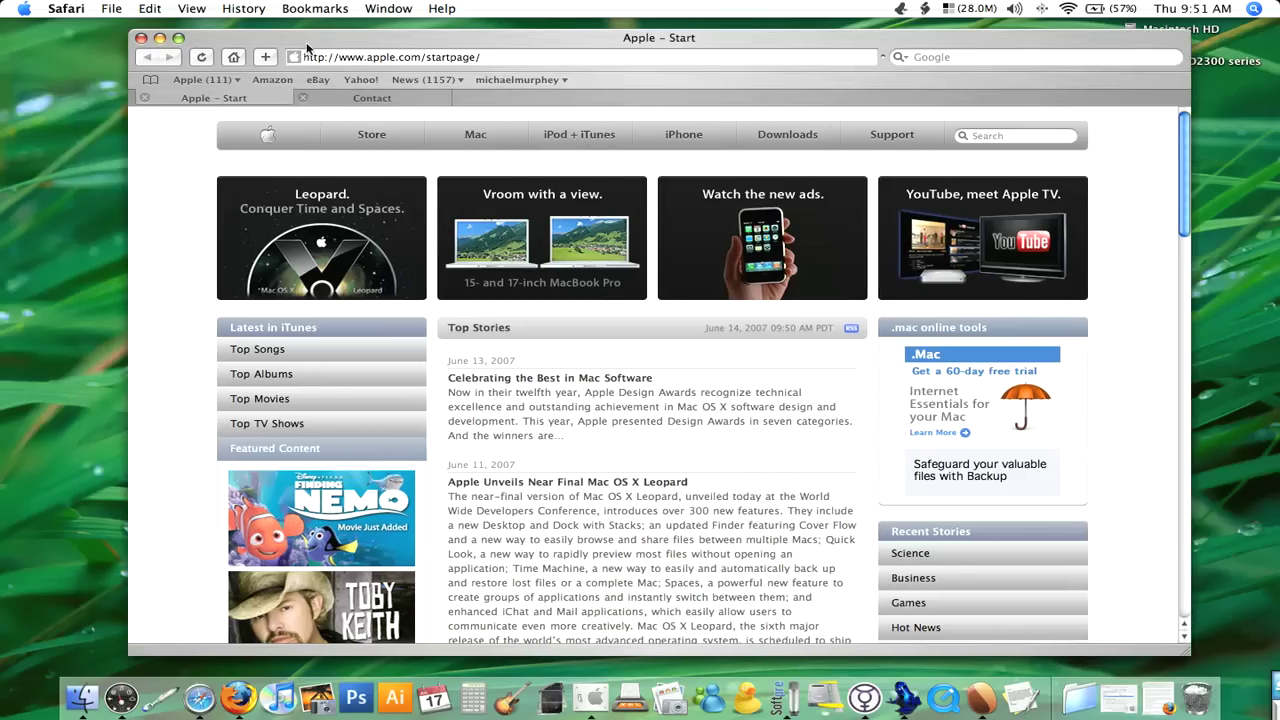
{"action": "left_click", "coordinate": [301, 57]}
{"action": "type", "text": "www"}
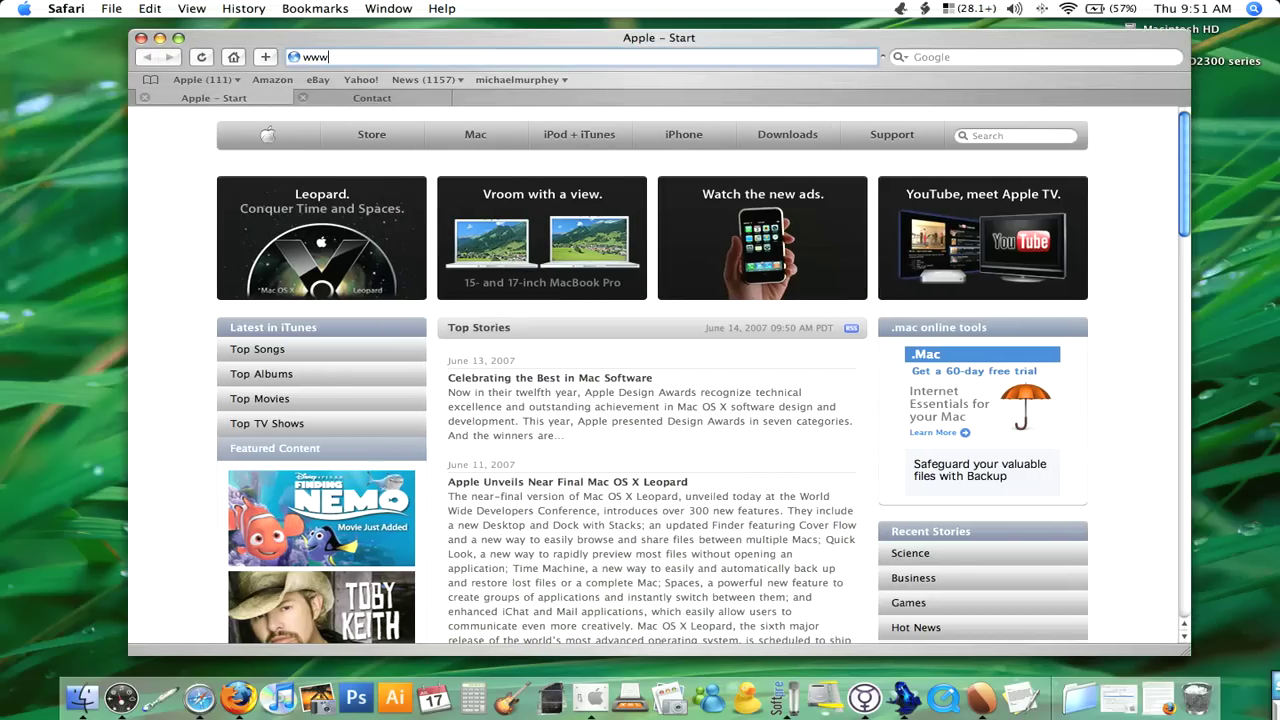
{"action": "type", "text": "."}
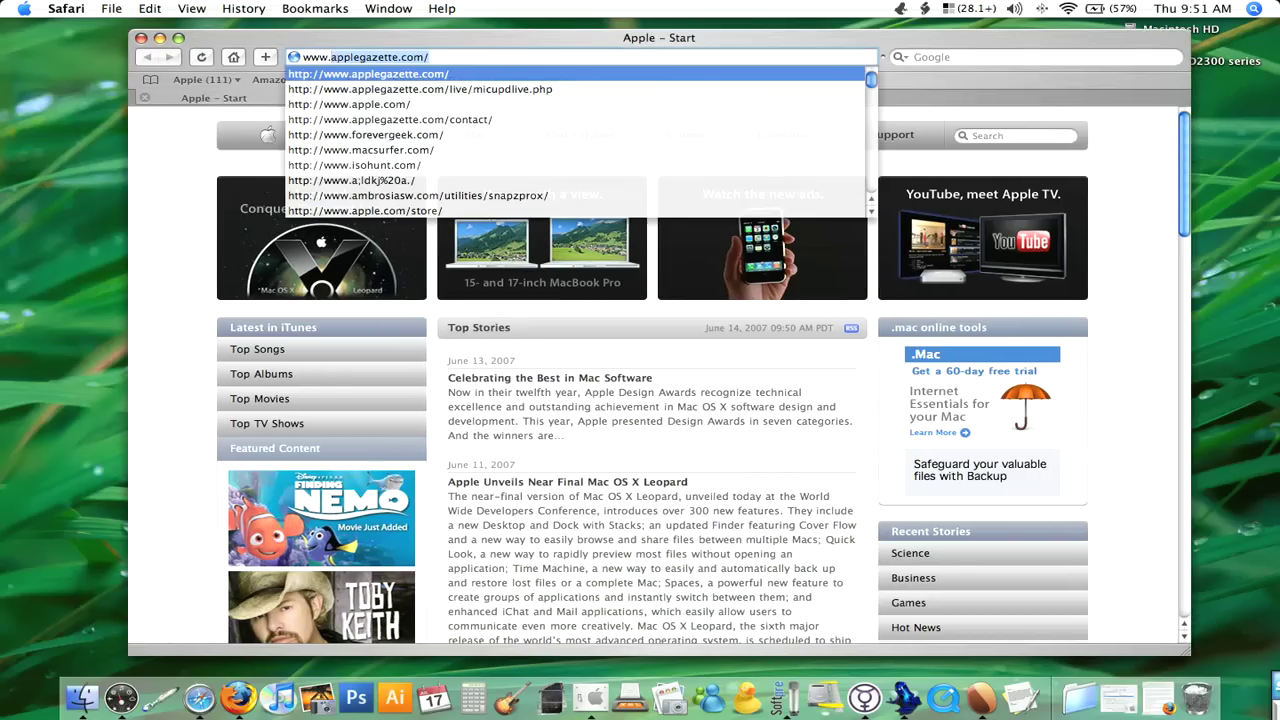
{"action": "type", "text": "forevergeek.com"}
{"action": "key", "text": "Return"}
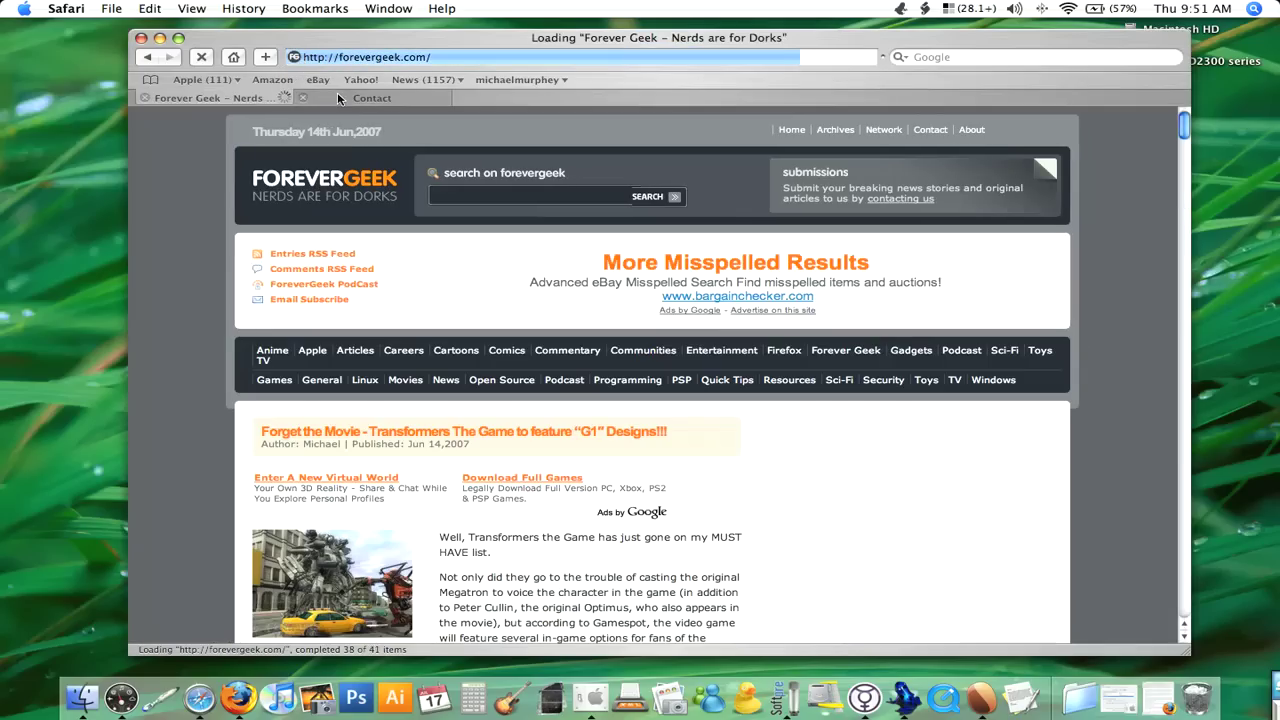
{"action": "key", "text": "super+t"}
{"action": "type", "text": "www.bloggynetwork.com"}
{"action": "key", "text": "Return"}
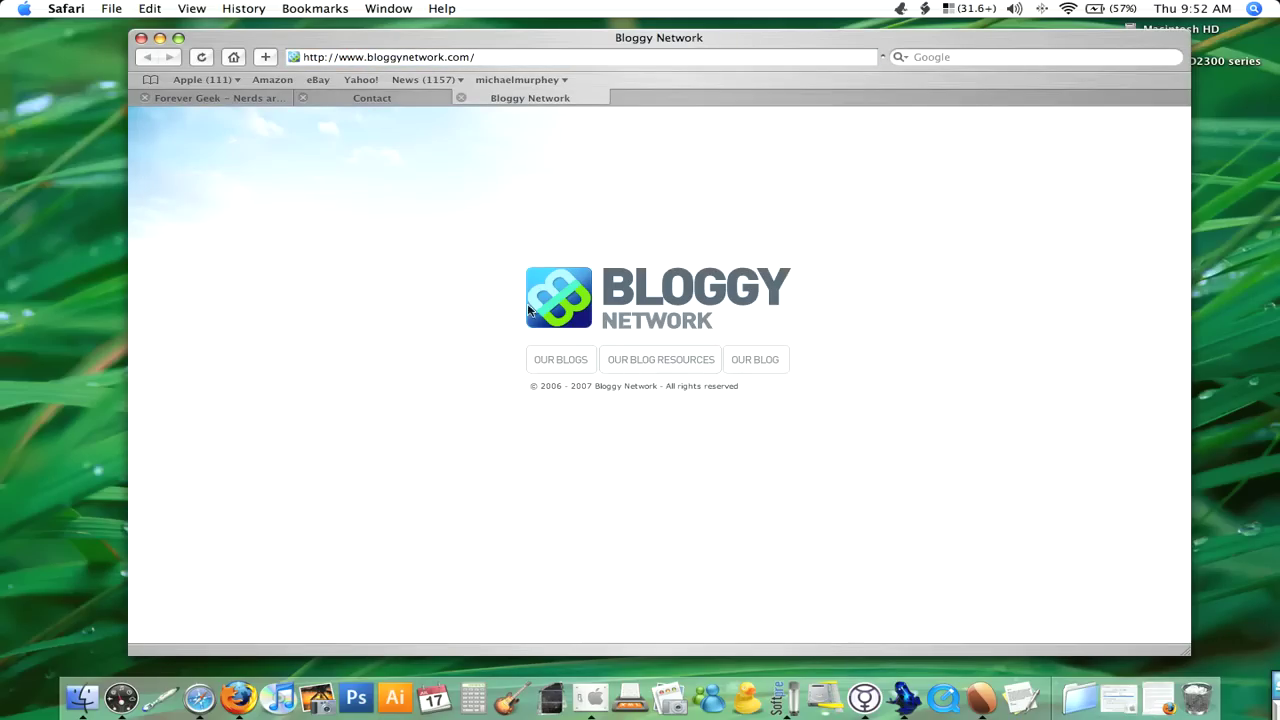
{"action": "left_click", "coordinate": [561, 359]}
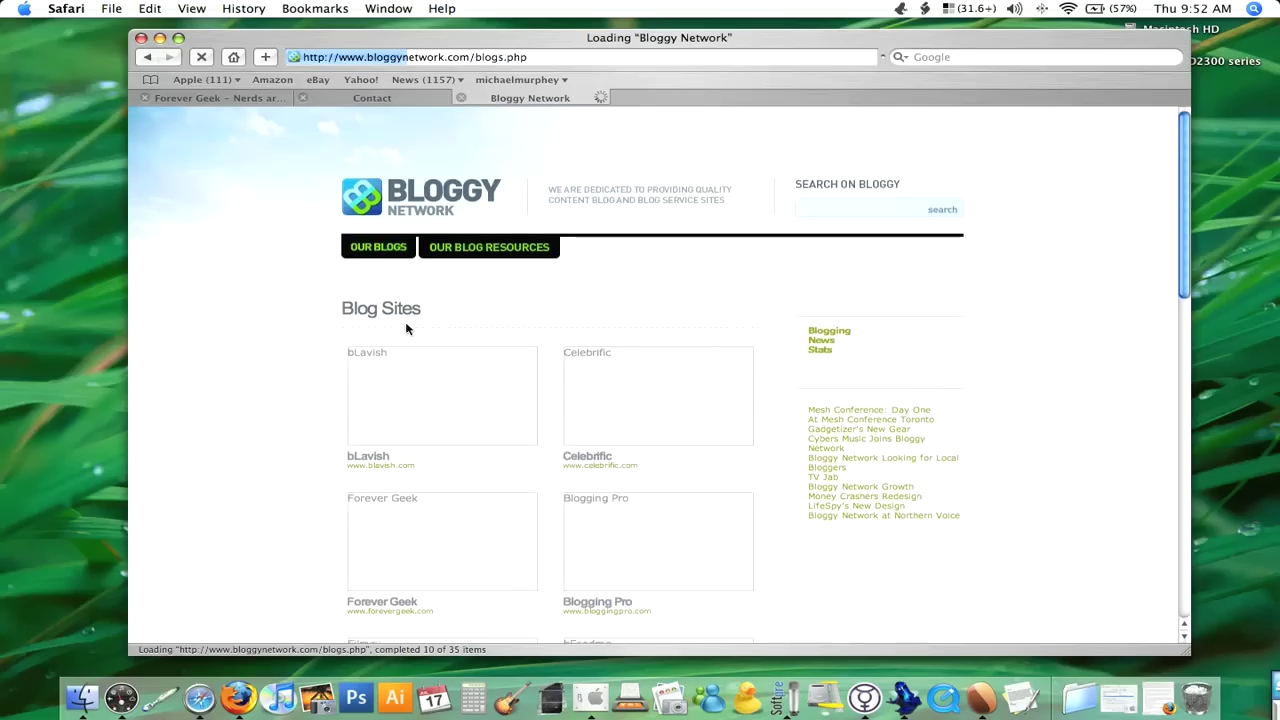
Step: Open Filmsy, Tech Soapbox and Wii Living from the blog list, each in a new tab
{"action": "scroll", "coordinate": [400, 340], "scroll_direction": "down", "scroll_amount": 5}
{"action": "right_click", "coordinate": [425, 335]}
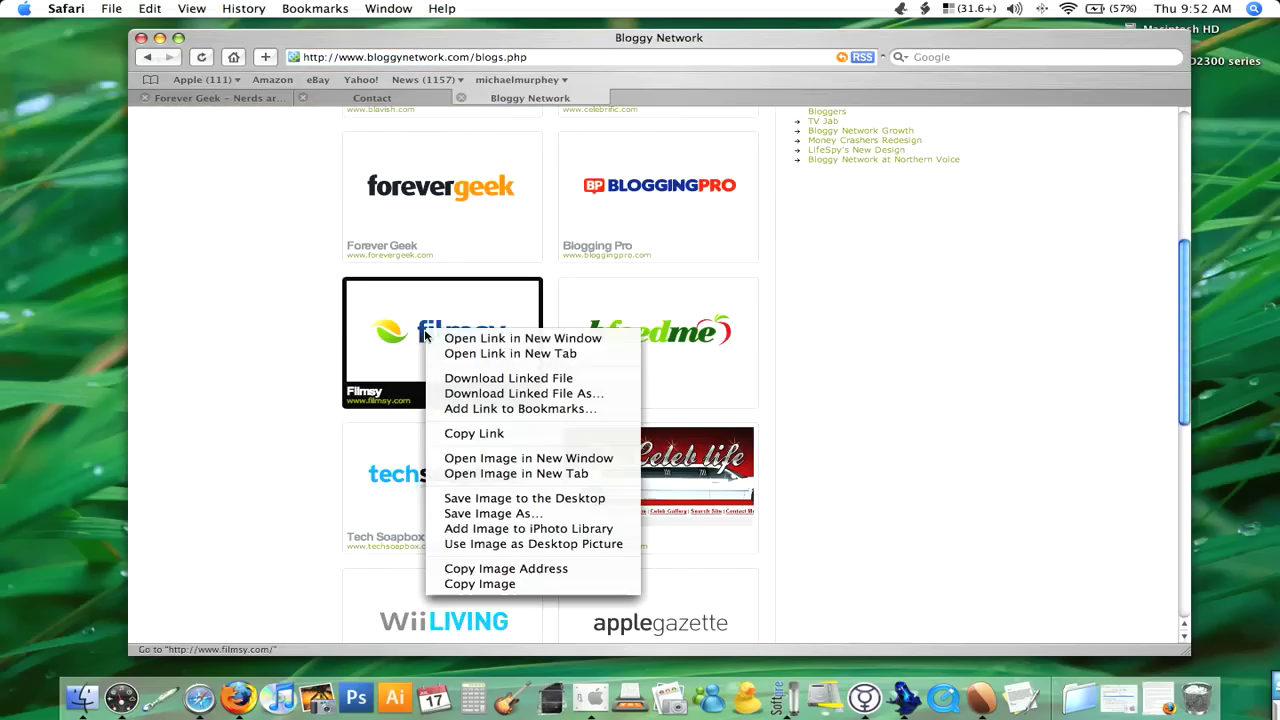
{"action": "left_click", "coordinate": [466, 354]}
{"action": "scroll", "coordinate": [400, 360], "scroll_direction": "down", "scroll_amount": 3}
{"action": "right_click", "coordinate": [410, 371]}
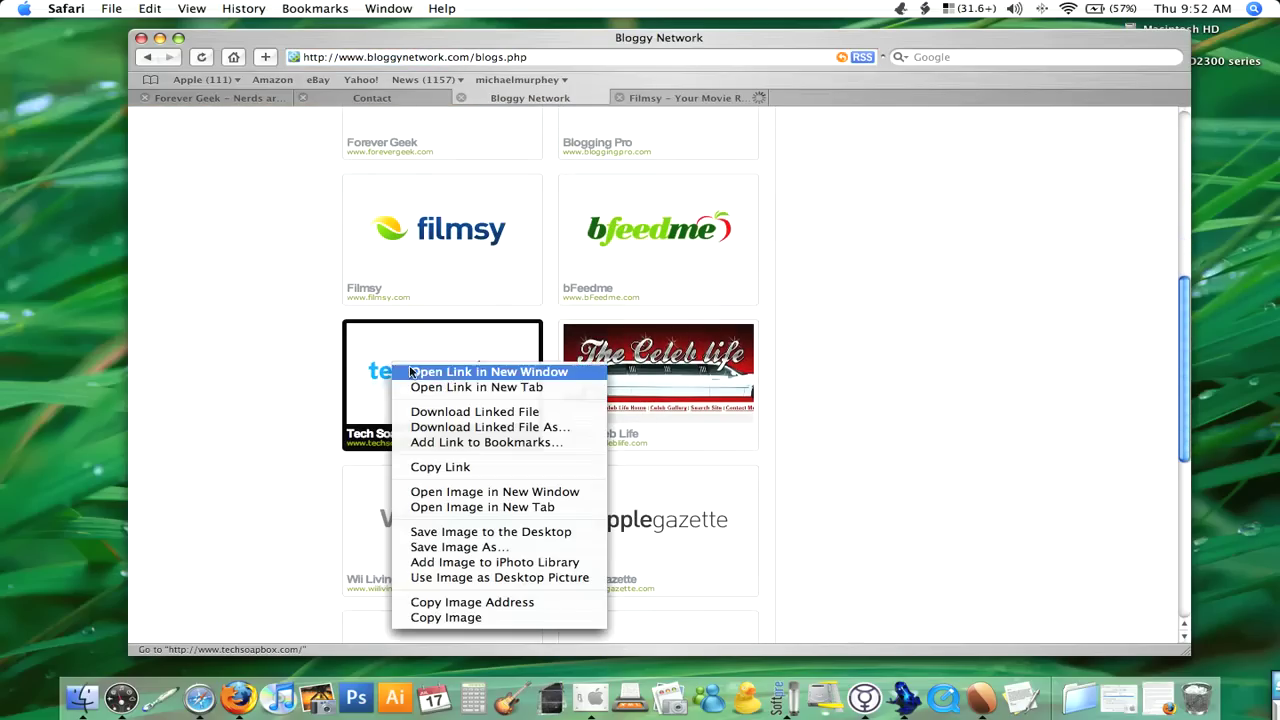
{"action": "left_click", "coordinate": [420, 388]}
{"action": "scroll", "coordinate": [209, 352], "scroll_direction": "down", "scroll_amount": 2}
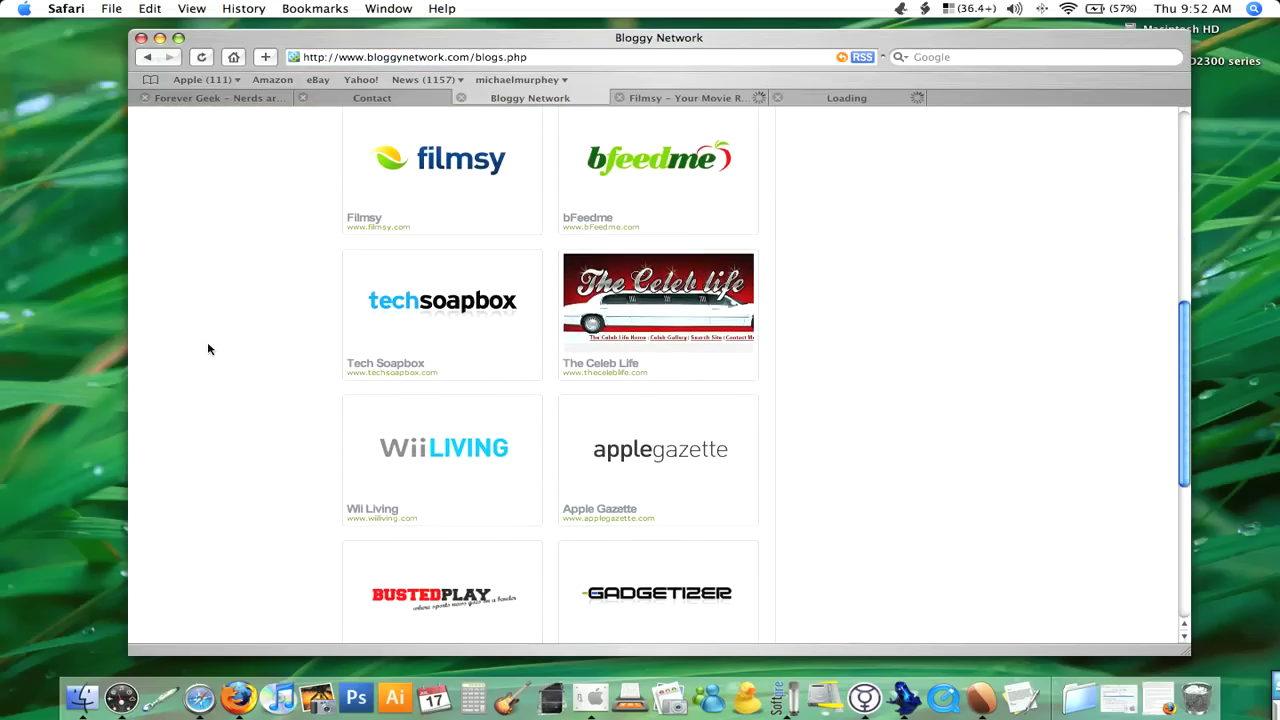
{"action": "right_click", "coordinate": [436, 472]}
{"action": "left_click", "coordinate": [560, 226]}
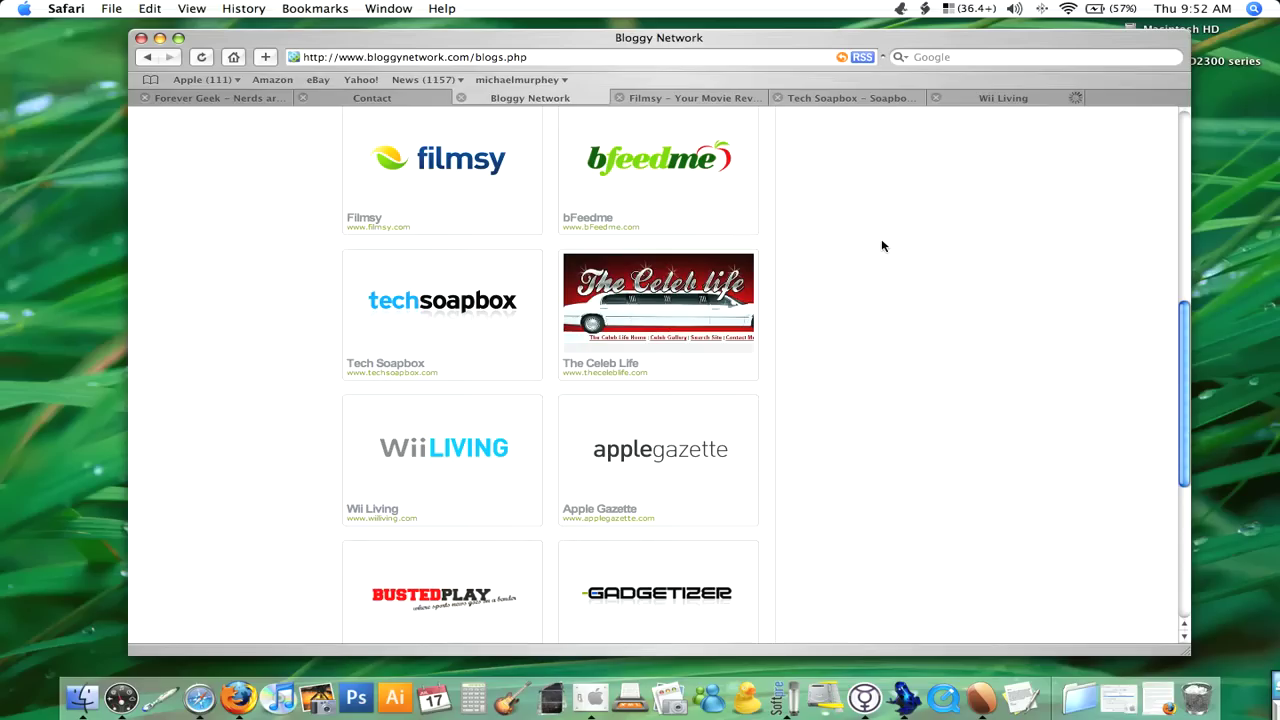
{"action": "scroll", "coordinate": [878, 240], "scroll_direction": "up", "scroll_amount": 10}
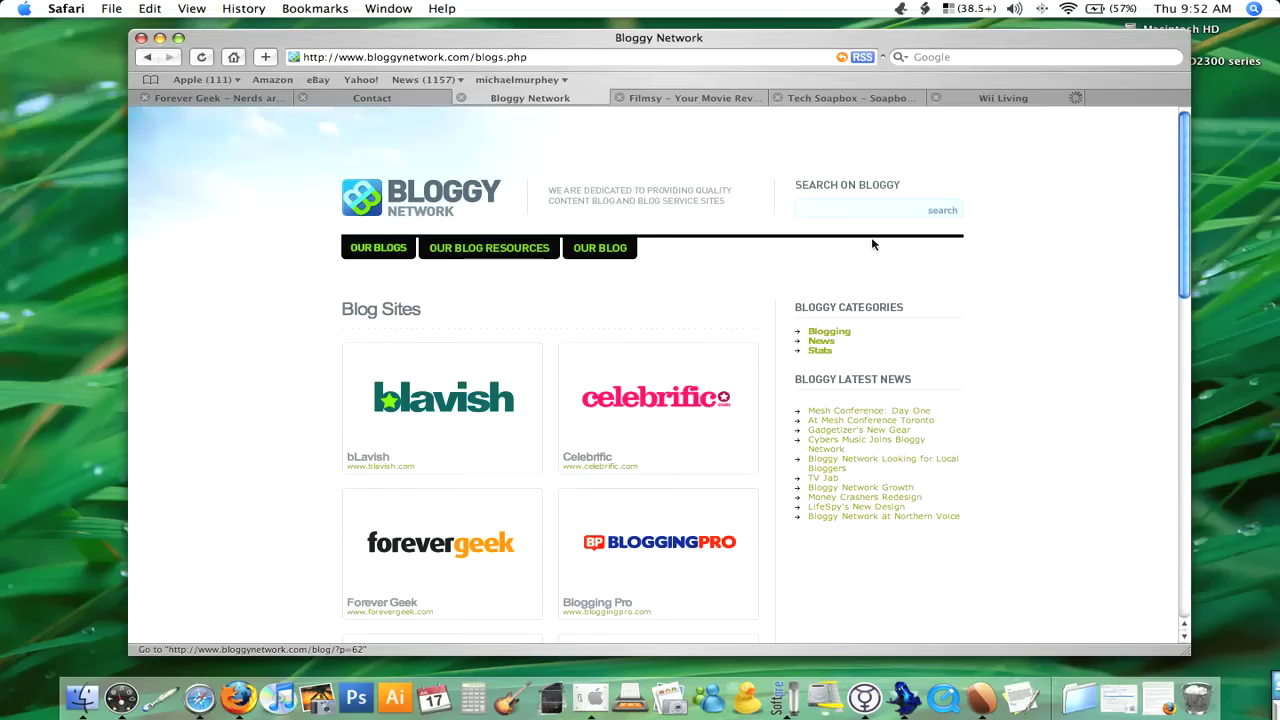
Step: View the Filmsy, Tech Soapbox and Wii Living tabs in turn
{"action": "left_click", "coordinate": [737, 98]}
{"action": "left_click", "coordinate": [852, 98]}
{"action": "left_click", "coordinate": [993, 95]}
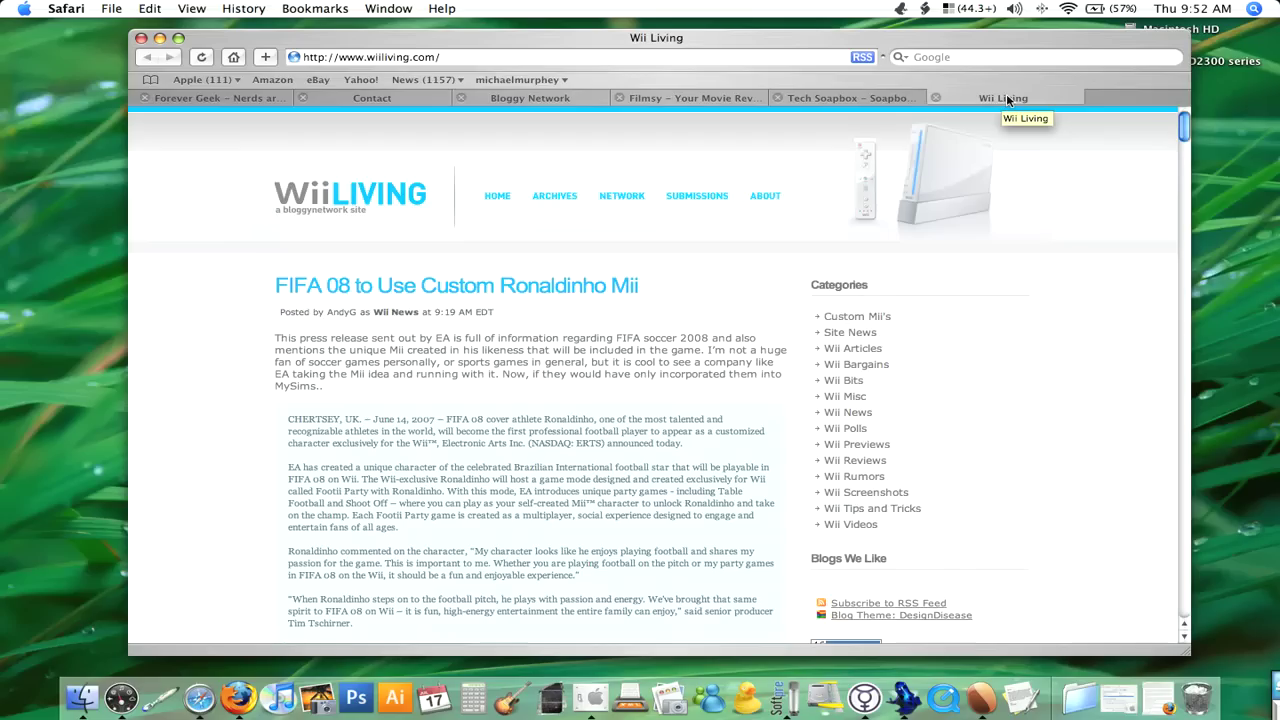
Step: Drag tabs into the order Contact, Forever Geek, Filmsy, Wii Living, Tech Soapbox, Bloggy Network
{"action": "left_click_drag", "start_coordinate": [1006, 93], "coordinate": [645, 101]}
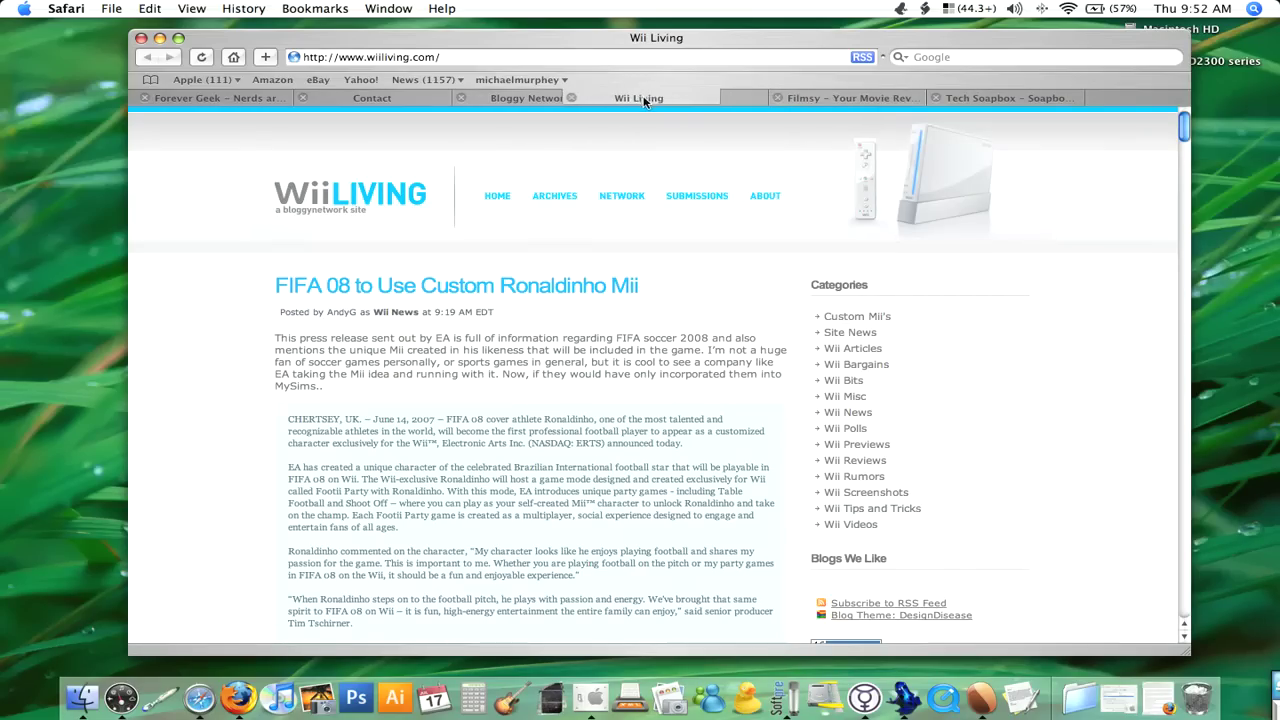
{"action": "left_click_drag", "start_coordinate": [846, 98], "coordinate": [410, 100]}
{"action": "left_click_drag", "start_coordinate": [553, 96], "coordinate": [260, 99]}
{"action": "left_click", "coordinate": [393, 100]}
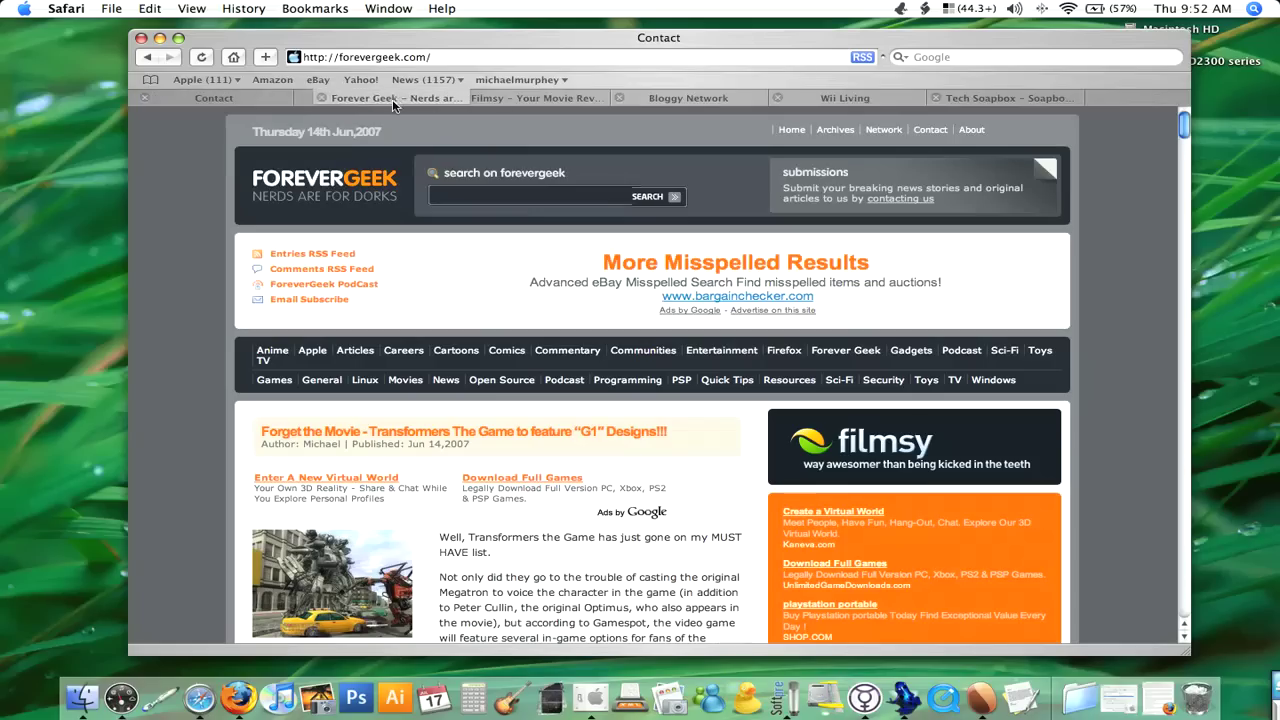
{"action": "left_click_drag", "start_coordinate": [843, 98], "coordinate": [680, 97]}
{"action": "left_click_drag", "start_coordinate": [1001, 97], "coordinate": [794, 99]}
{"action": "left_click_drag", "start_coordinate": [342, 44], "coordinate": [417, 42]}
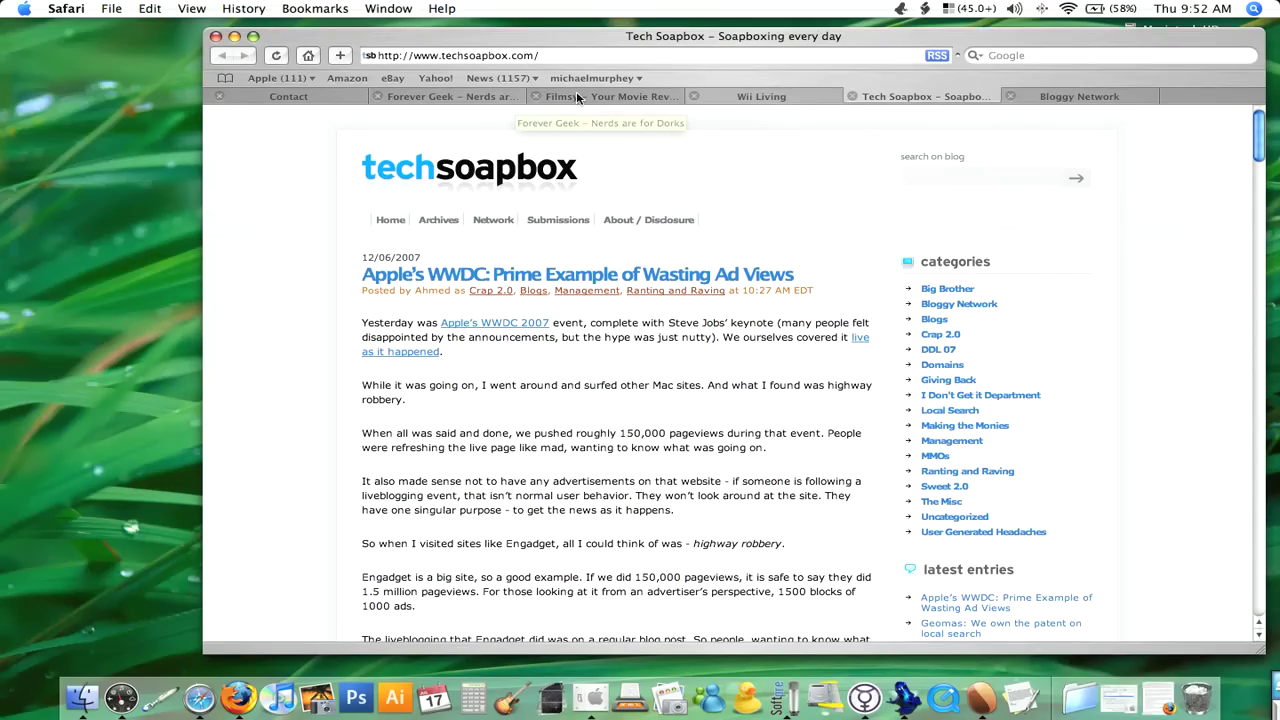
Step: Detach the Forever Geek tab into its own window beside the Contact window
{"action": "left_click", "coordinate": [444, 96]}
{"action": "left_click_drag", "start_coordinate": [444, 96], "coordinate": [194, 66]}
{"action": "left_click_drag", "start_coordinate": [394, 40], "coordinate": [463, 40]}
Step: Move the Filmsy tab into the Forever Geek window and start a new address with 'www'
{"action": "left_click", "coordinate": [505, 96]}
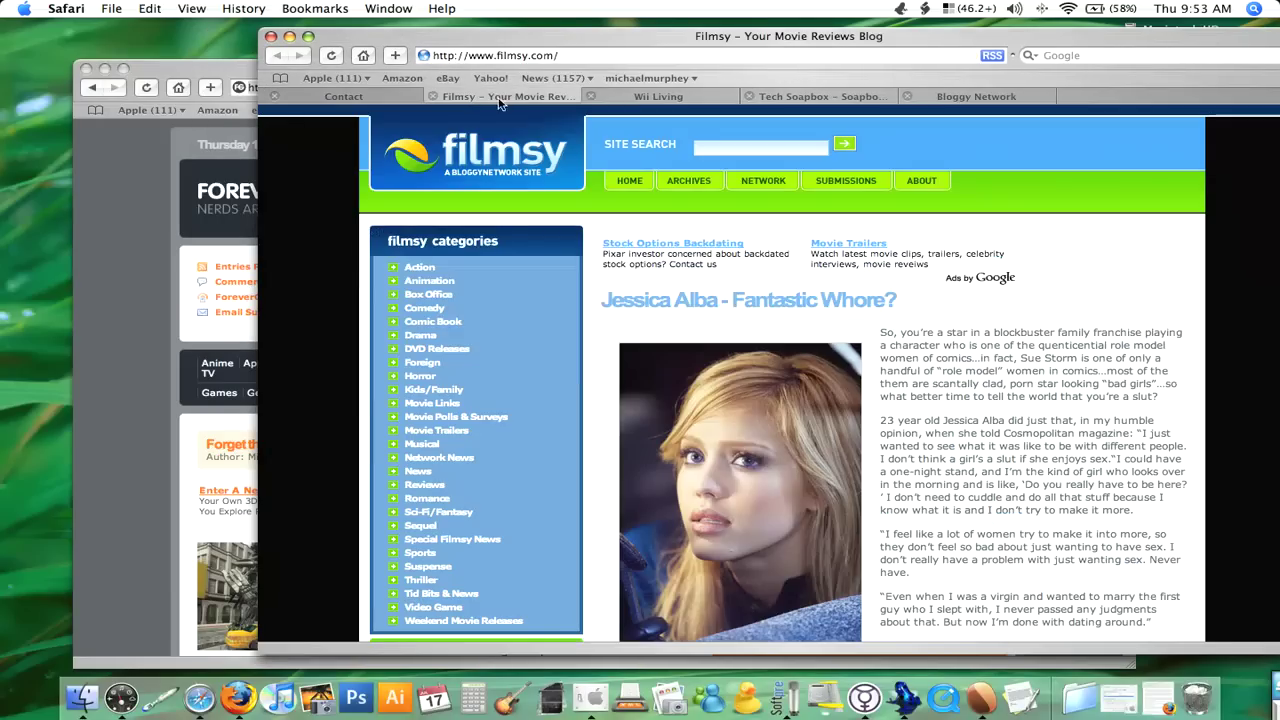
{"action": "left_click_drag", "start_coordinate": [505, 96], "coordinate": [175, 120]}
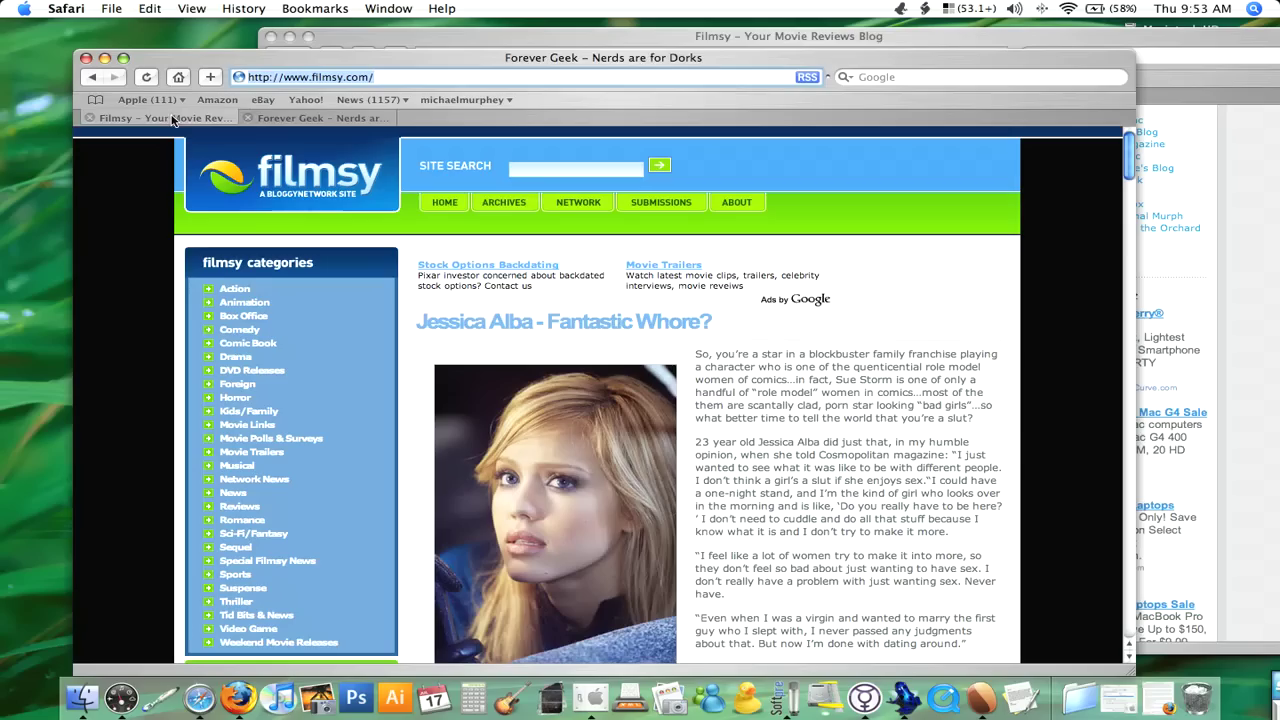
{"action": "left_click", "coordinate": [318, 121]}
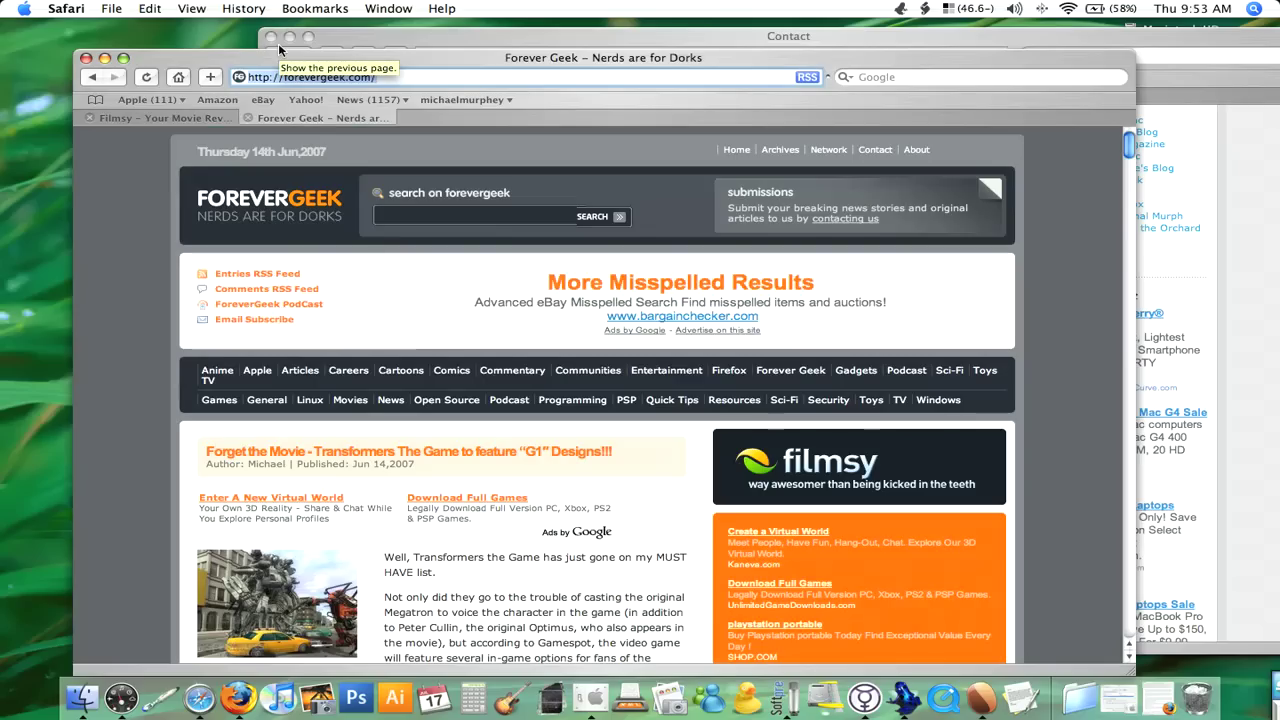
{"action": "type", "text": "www"}
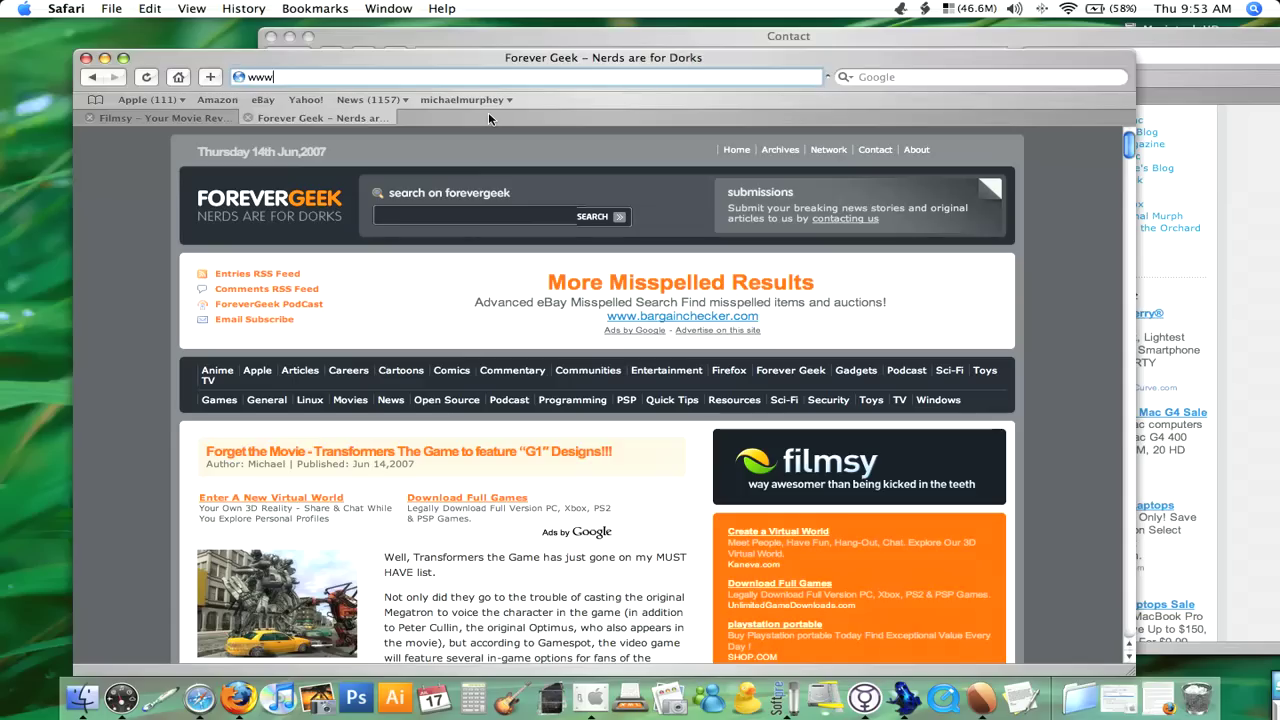
Step: Search the Forever Geek page for 'apple' instead of 'google', highlighting all 12 matches
{"action": "key", "text": "super+f"}
{"action": "type", "text": "google"}
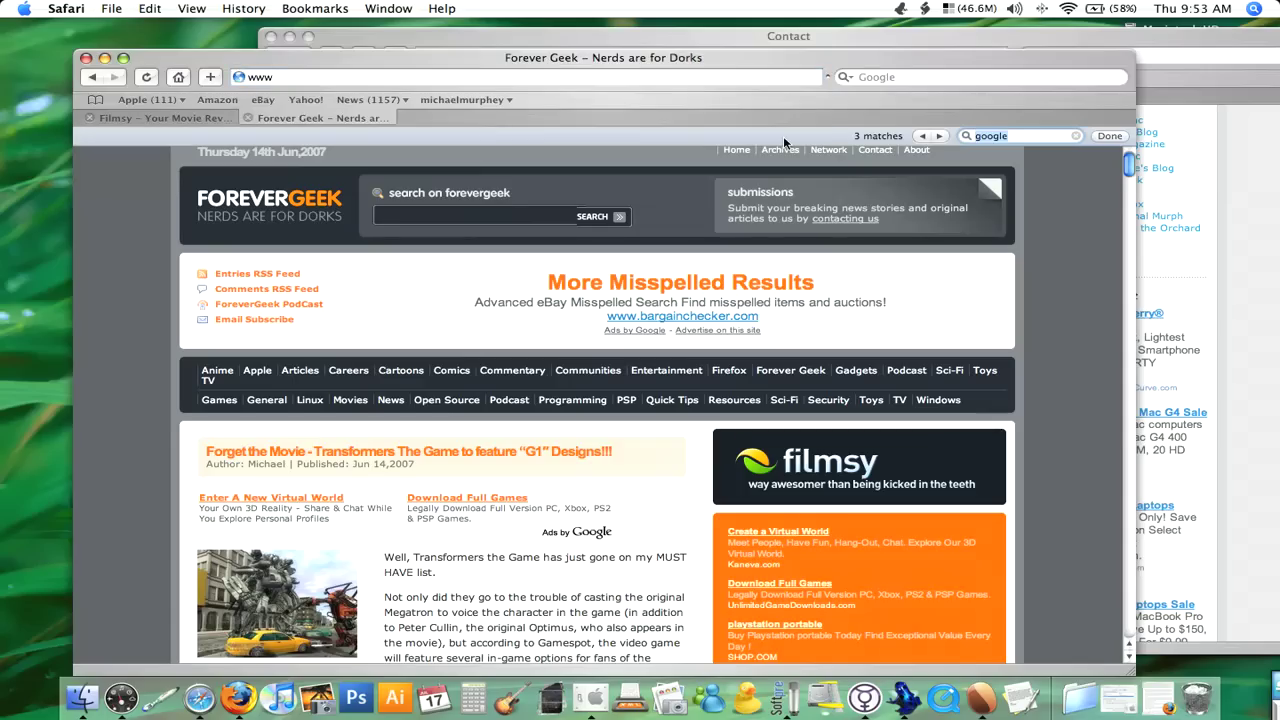
{"action": "type", "text": "apple"}
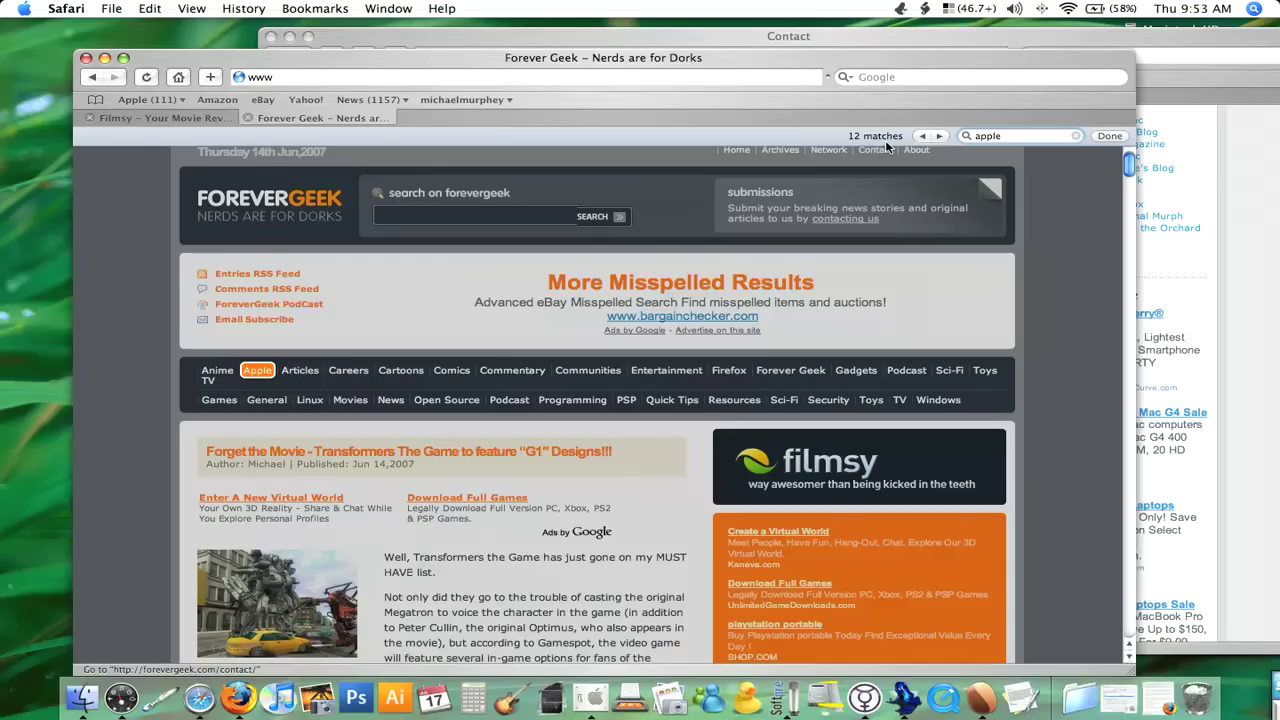
{"action": "key", "text": "BackSpace"}
{"action": "key", "text": "BackSpace"}
{"action": "key", "text": "BackSpace"}
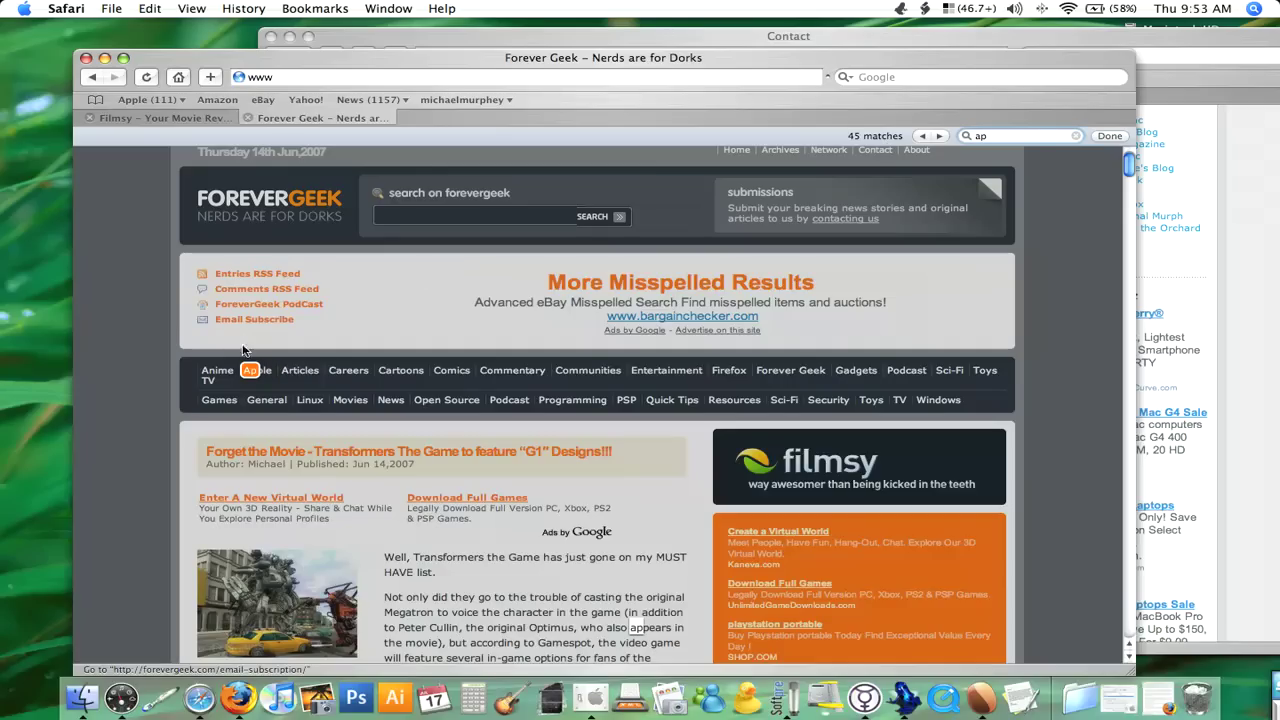
{"action": "type", "text": "ple"}
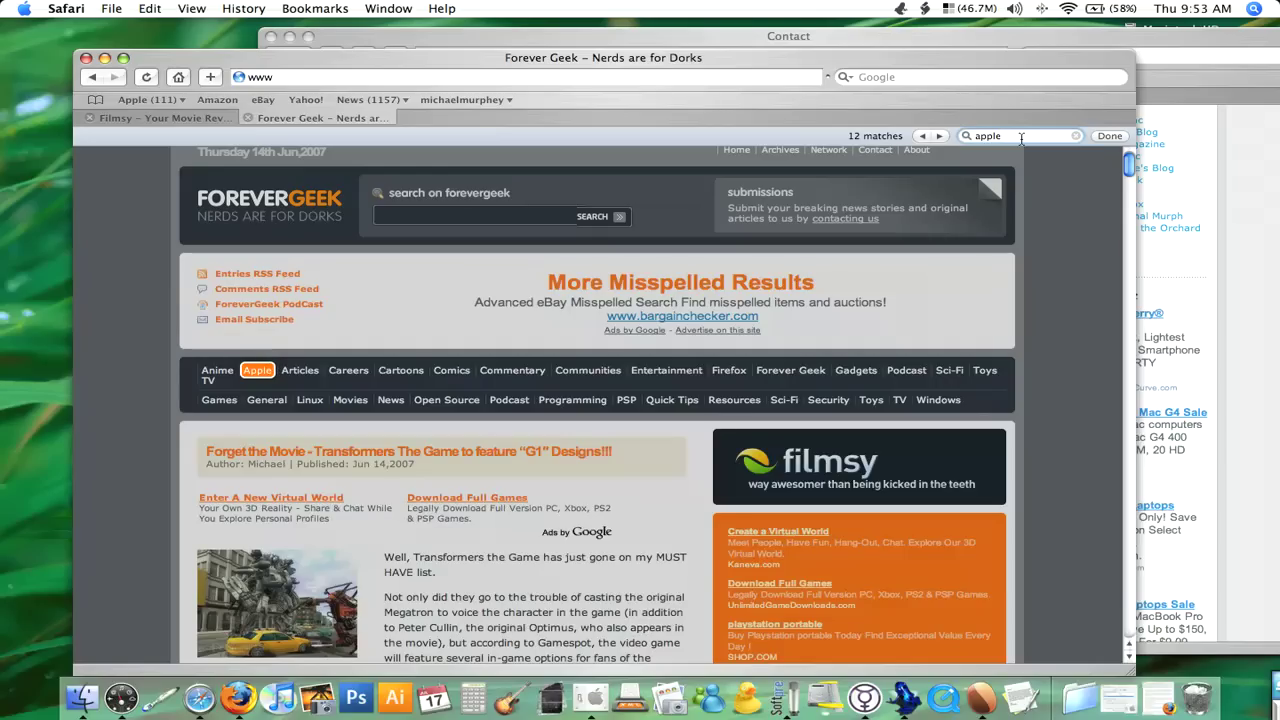
{"action": "left_click", "coordinate": [941, 136]}
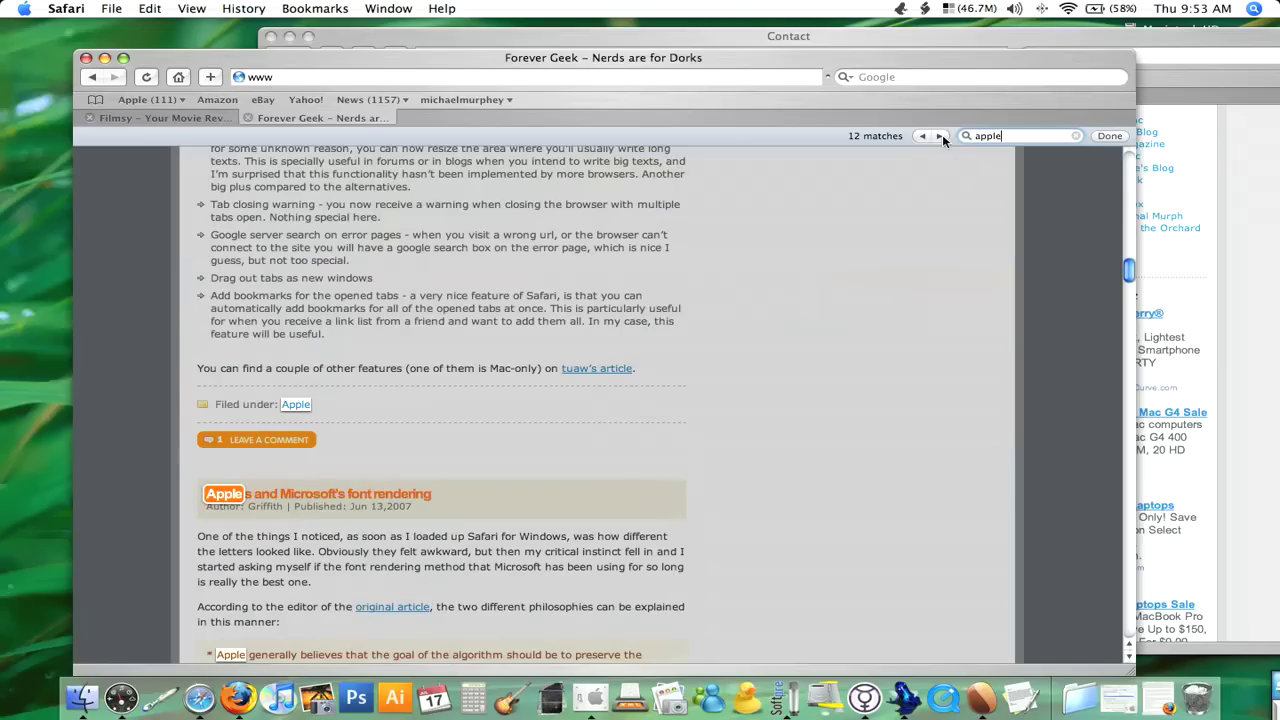
{"action": "left_click", "coordinate": [941, 136]}
{"action": "left_click", "coordinate": [941, 136]}
{"action": "left_click", "coordinate": [941, 136]}
{"action": "left_click", "coordinate": [941, 136]}
{"action": "left_click", "coordinate": [941, 136]}
{"action": "left_click", "coordinate": [941, 136]}
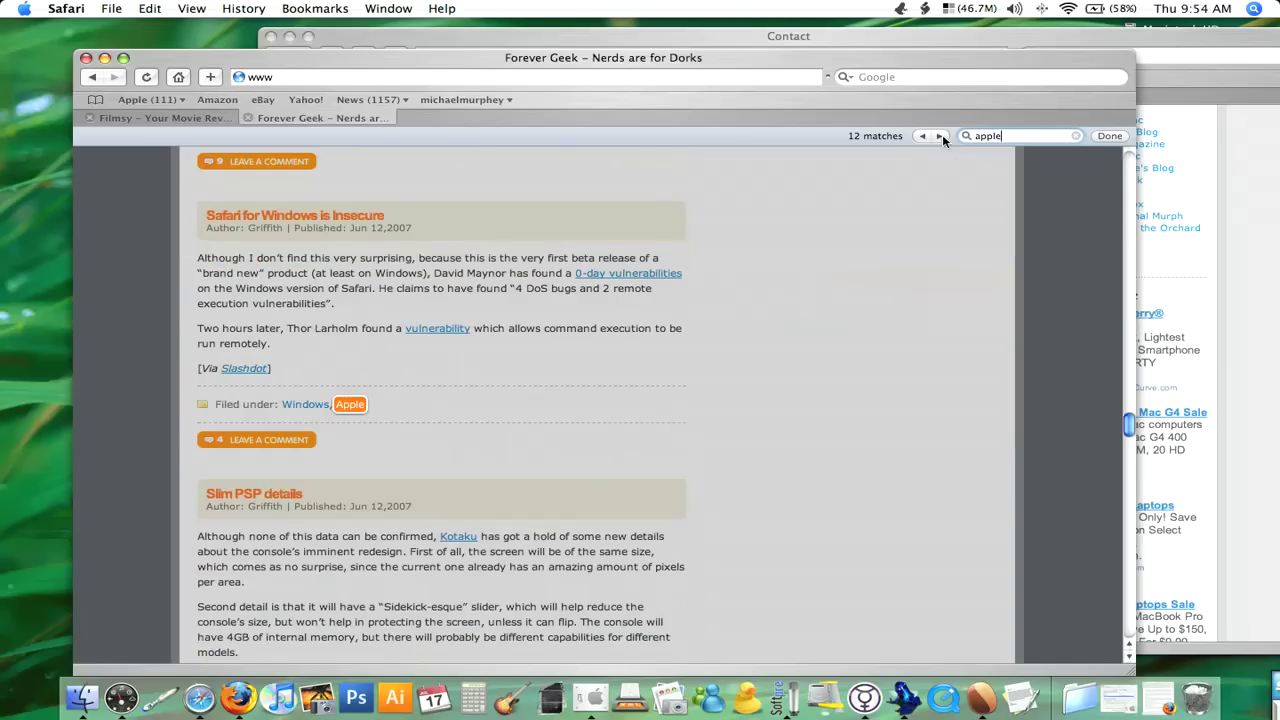
{"action": "left_click", "coordinate": [941, 136]}
{"action": "left_click", "coordinate": [941, 136]}
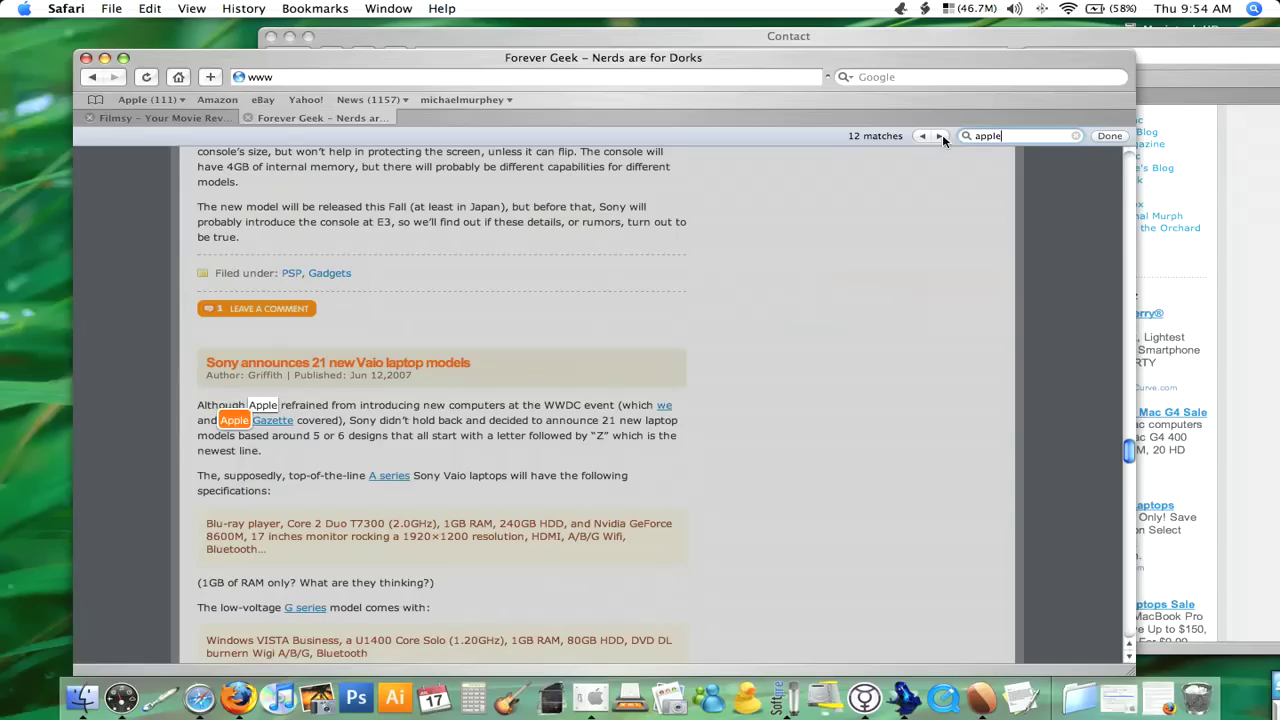
{"action": "left_click", "coordinate": [941, 136]}
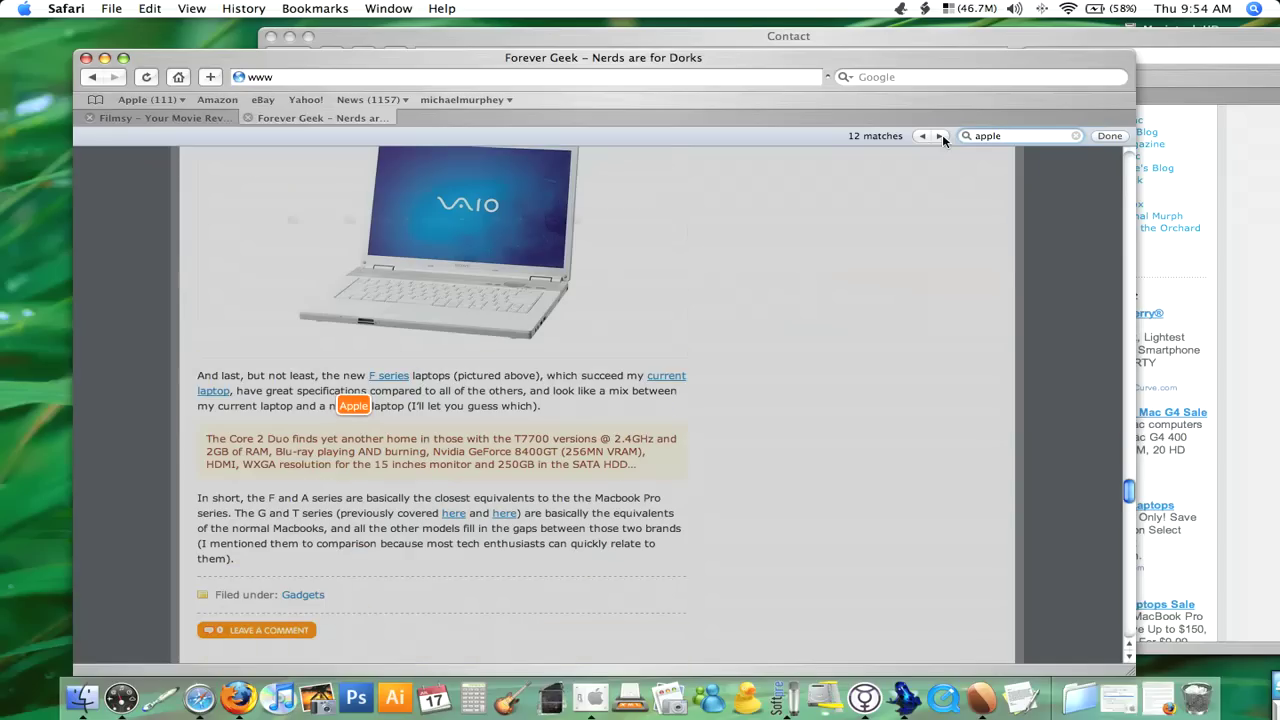
{"action": "left_click", "coordinate": [941, 136]}
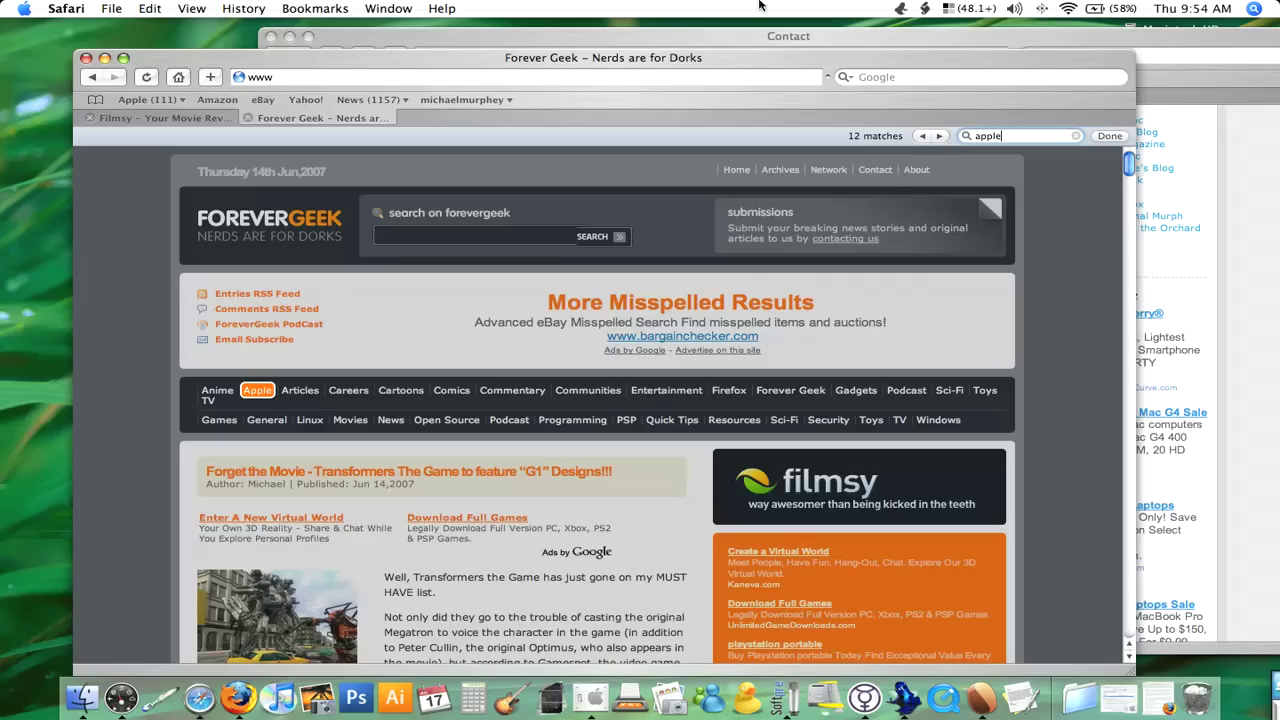
{"action": "left_click_drag", "start_coordinate": [376, 64], "coordinate": [376, 48]}
{"action": "left_click", "coordinate": [348, 62]}
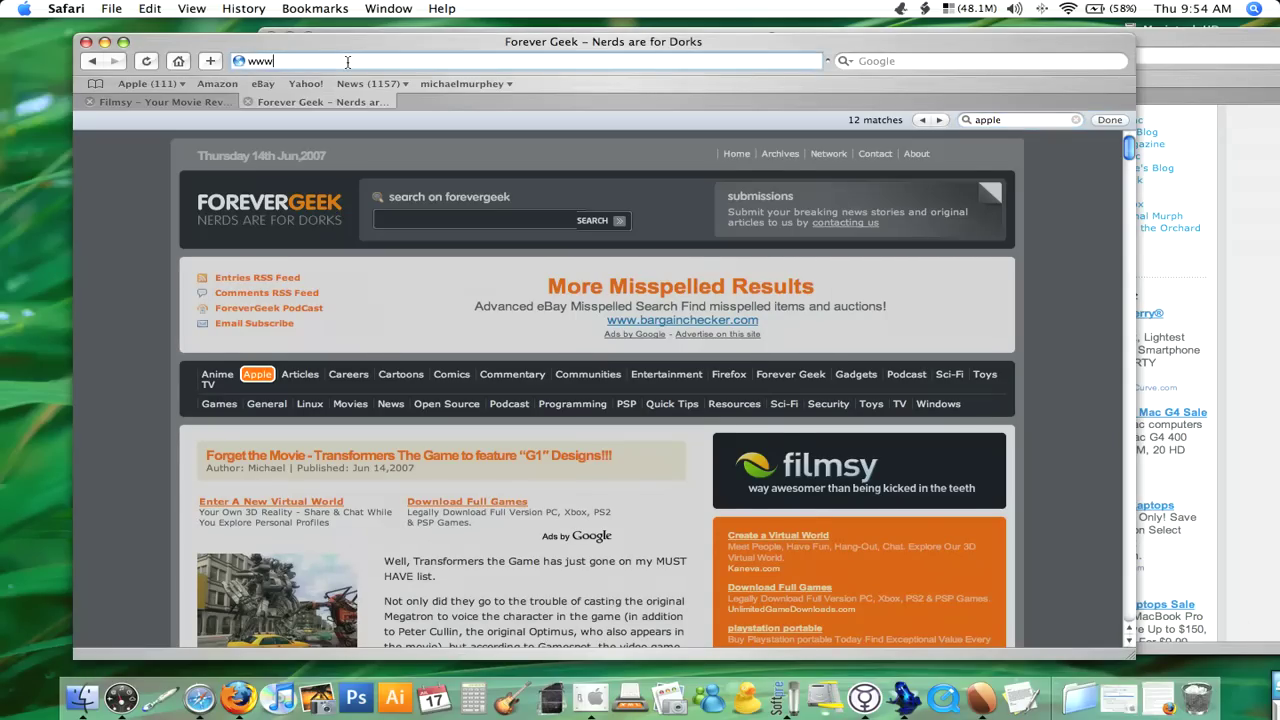
{"action": "type", "text": "."}
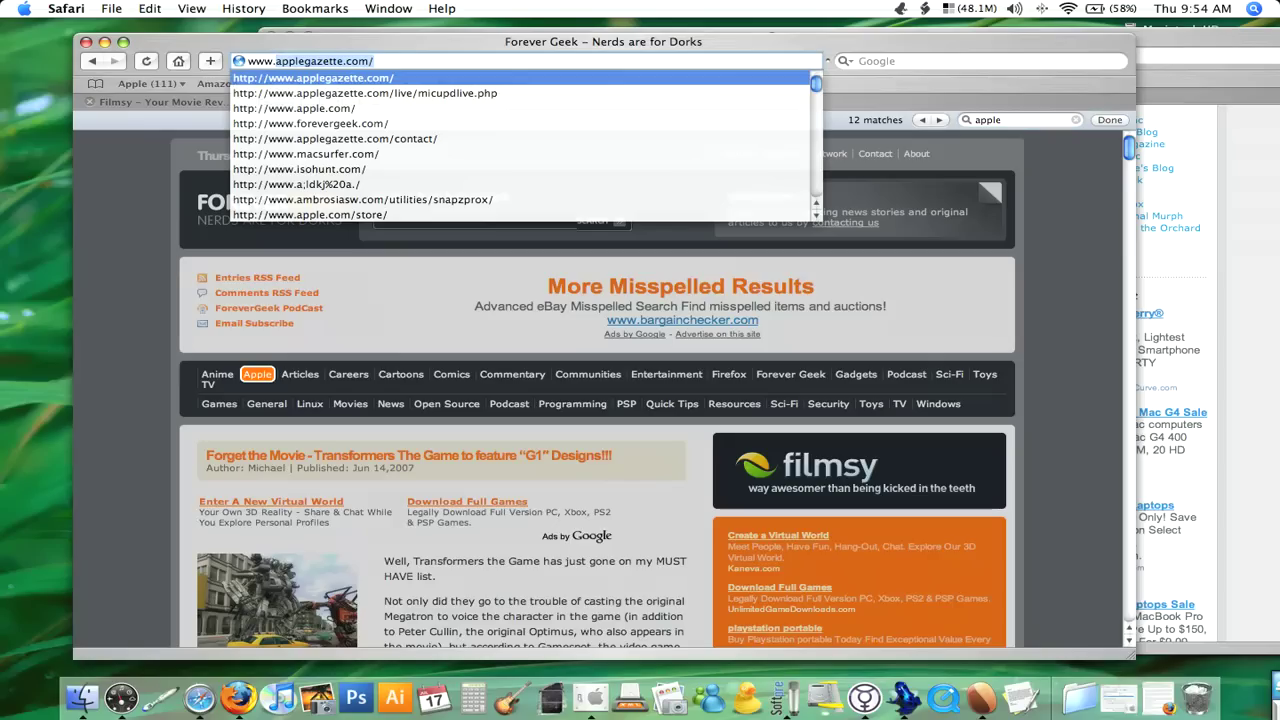
{"action": "type", "text": "apraldha"}
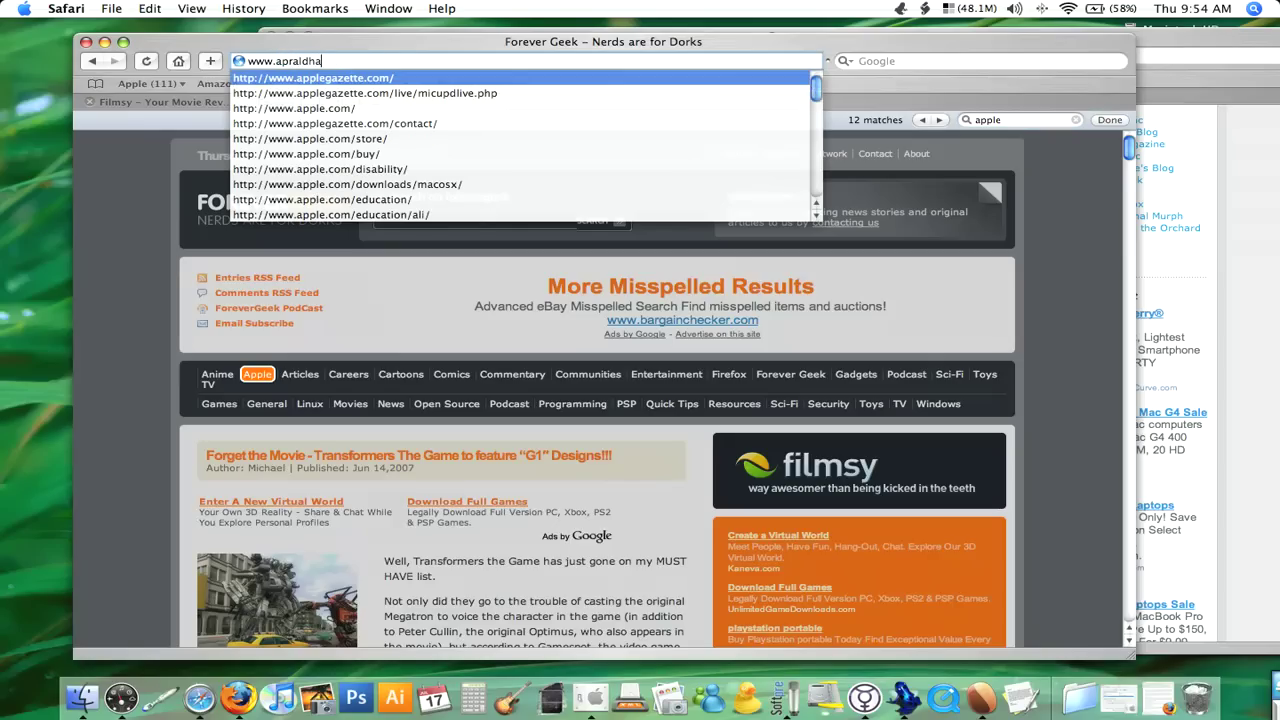
{"action": "type", "text": ".naa;a"}
{"action": "key", "text": "Return"}
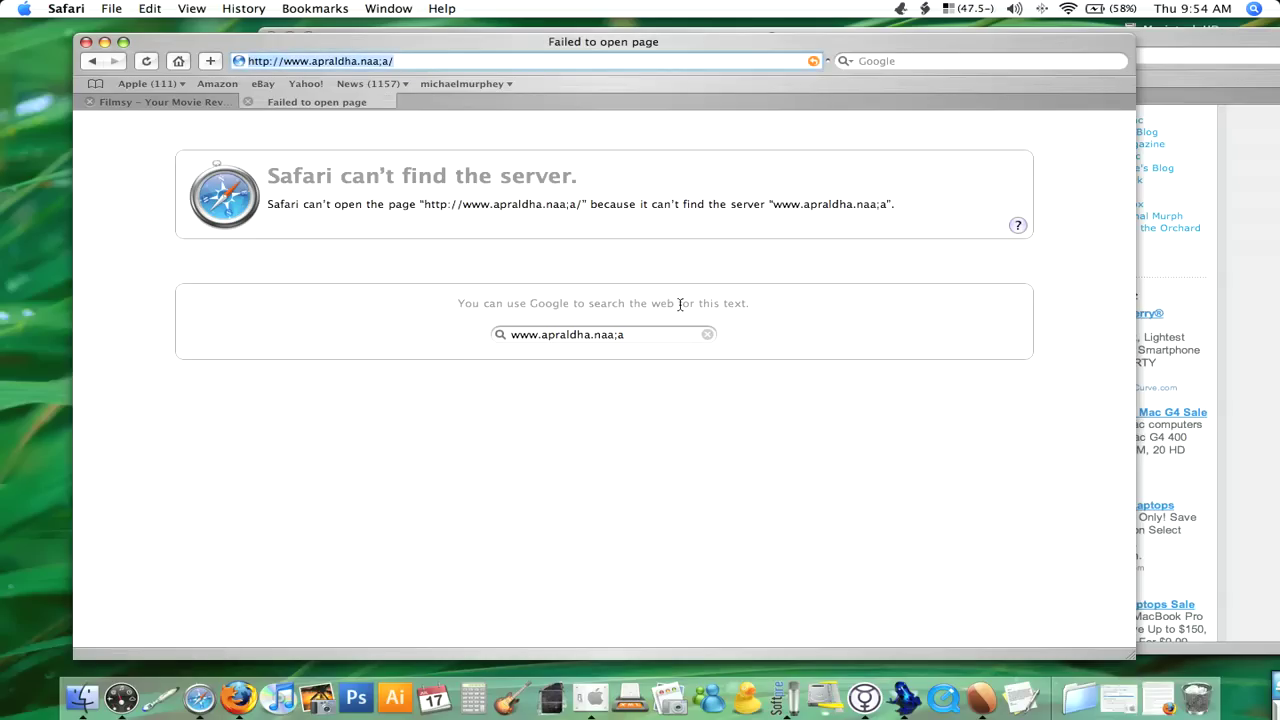
{"action": "left_click", "coordinate": [650, 336]}
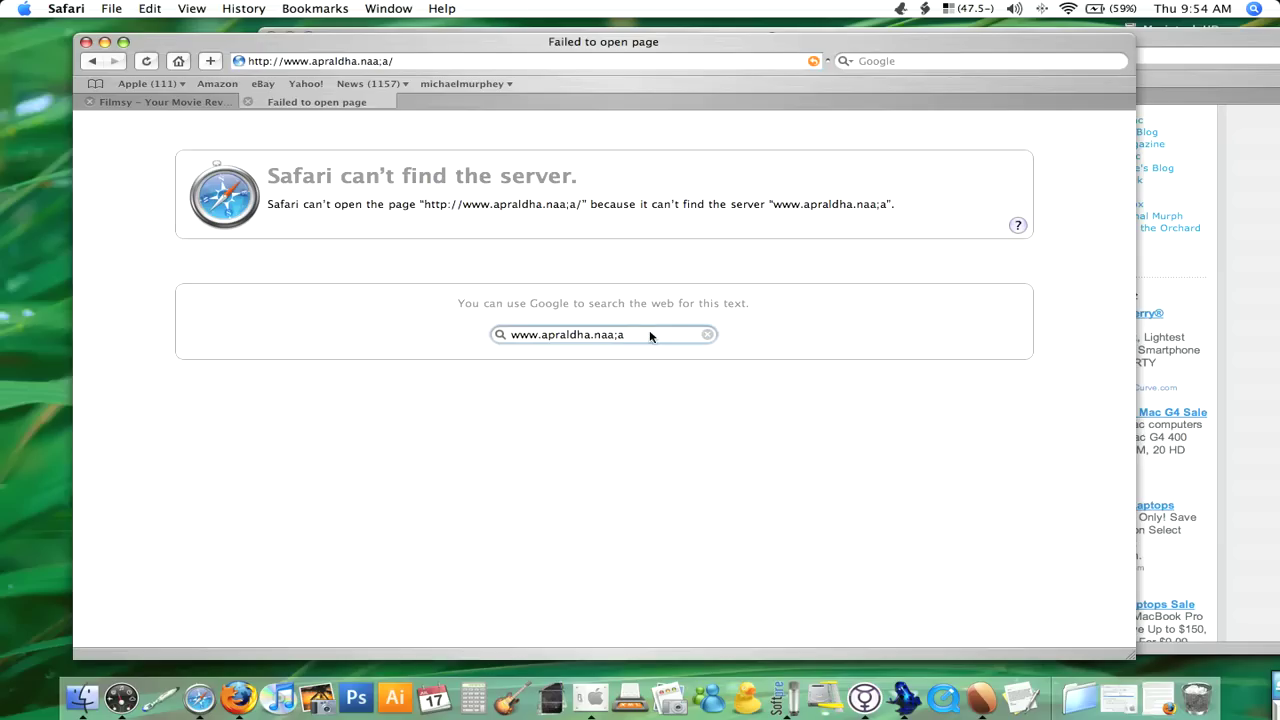
{"action": "key", "text": "Return"}
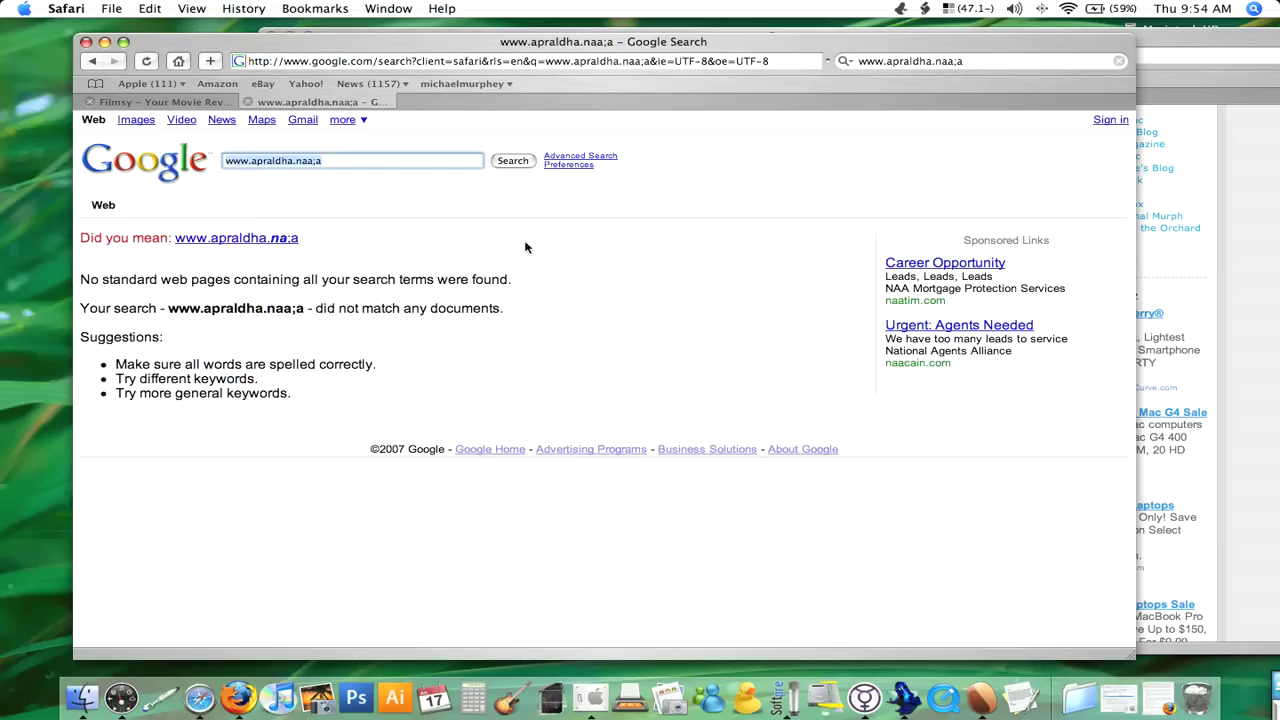
{"action": "left_click", "coordinate": [1166, 39]}
{"action": "left_click_drag", "start_coordinate": [838, 42], "coordinate": [703, 39]}
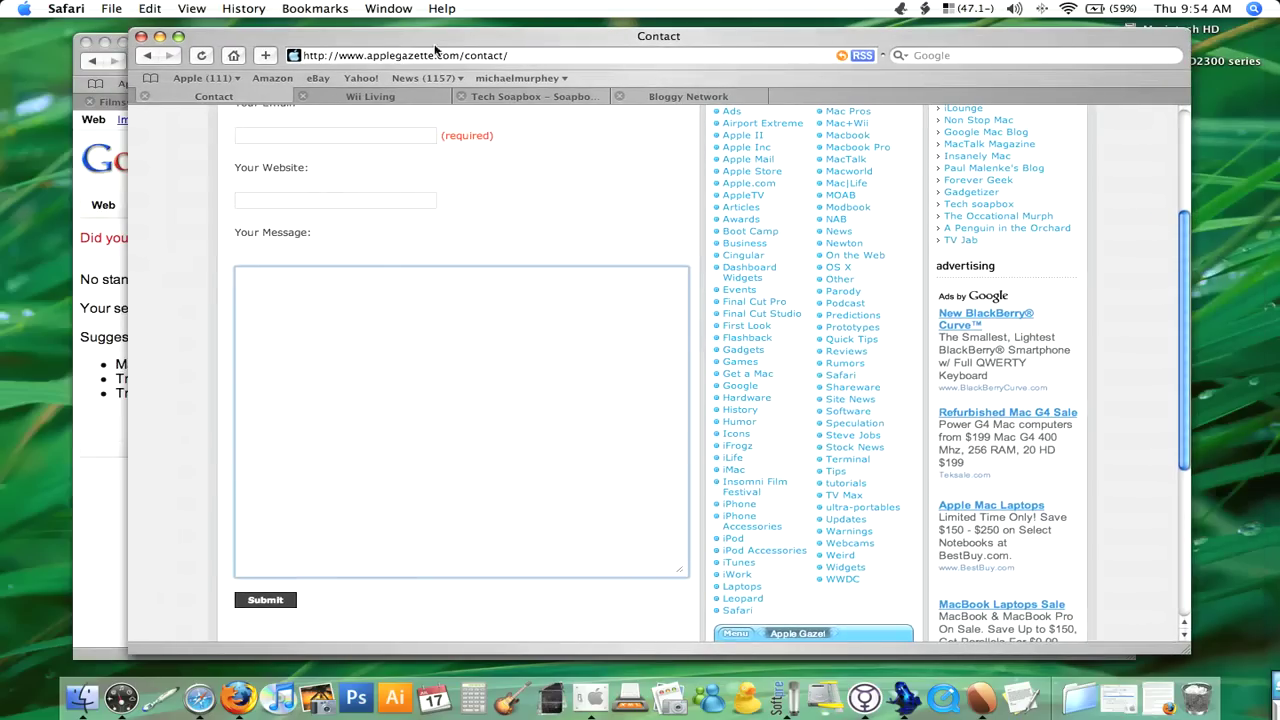
{"action": "left_click", "coordinate": [290, 55]}
{"action": "type", "text": "www"}
{"action": "type", "text": ".forevergeek.com"}
{"action": "key", "text": "Return"}
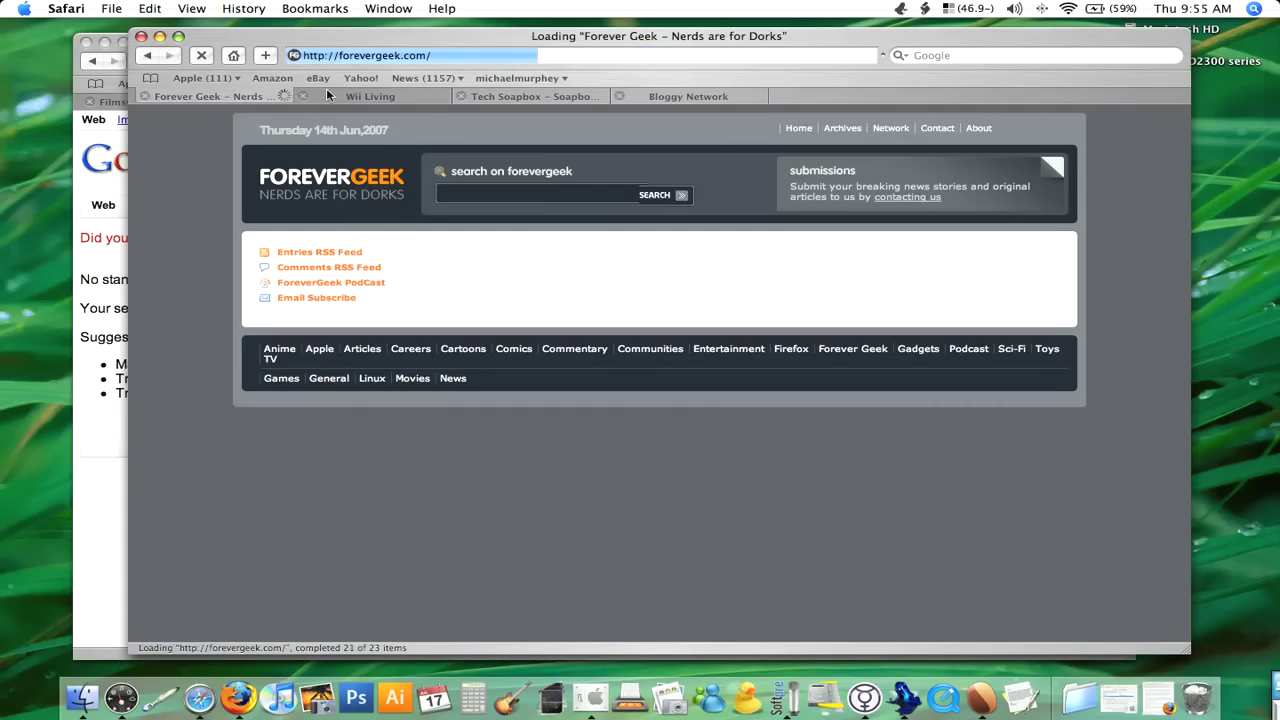
Step: Scroll to Forever Geek's 'Safari 3 new features' post, highlight its bookmark-all-tabs passage, and open the Bookmarks menu
{"action": "scroll", "coordinate": [211, 176], "scroll_direction": "down", "scroll_amount": 10}
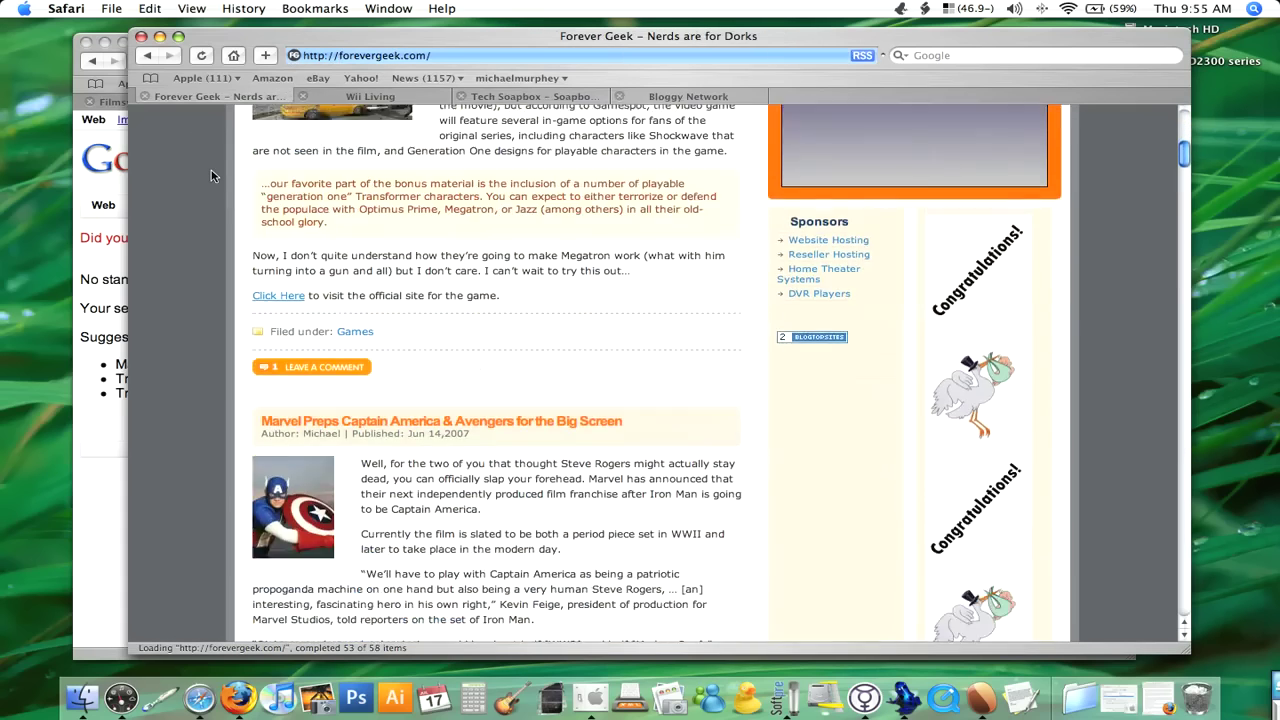
{"action": "scroll", "coordinate": [211, 176], "scroll_direction": "down", "scroll_amount": 20}
{"action": "scroll", "coordinate": [211, 176], "scroll_direction": "down", "scroll_amount": 5}
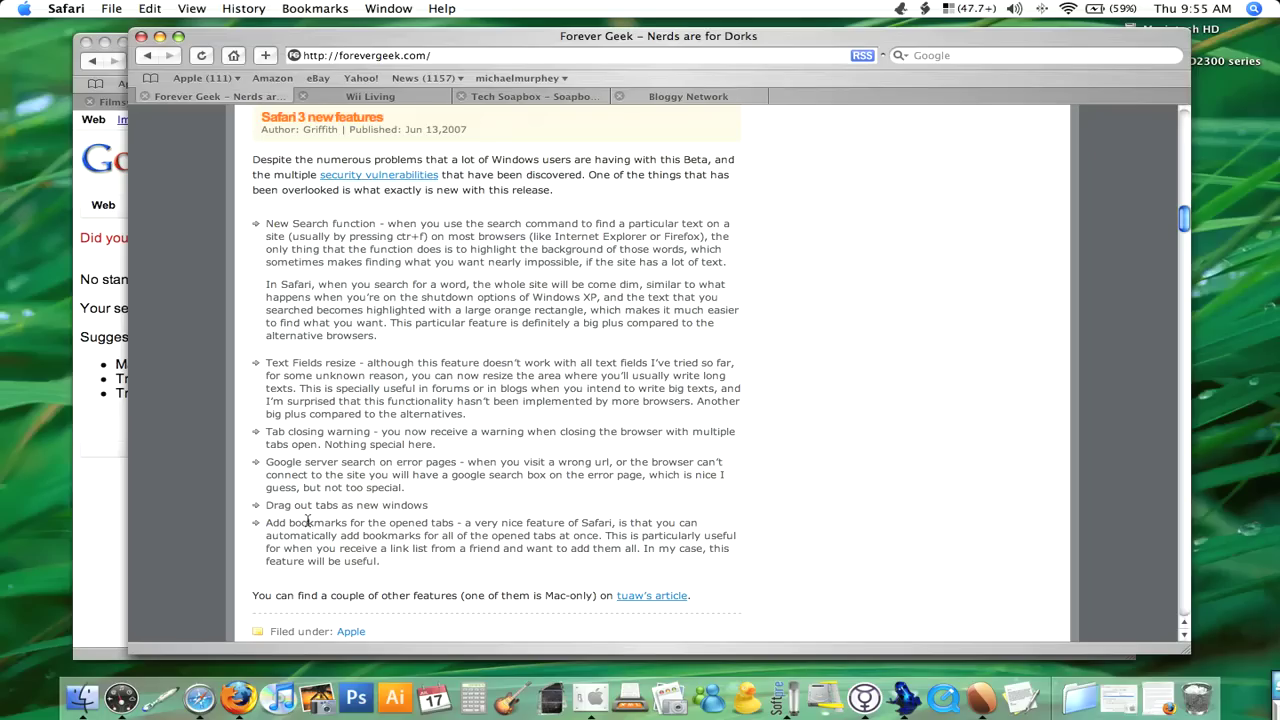
{"action": "left_click_drag", "start_coordinate": [307, 524], "coordinate": [450, 526]}
{"action": "left_click", "coordinate": [505, 527]}
{"action": "left_click", "coordinate": [318, 10]}
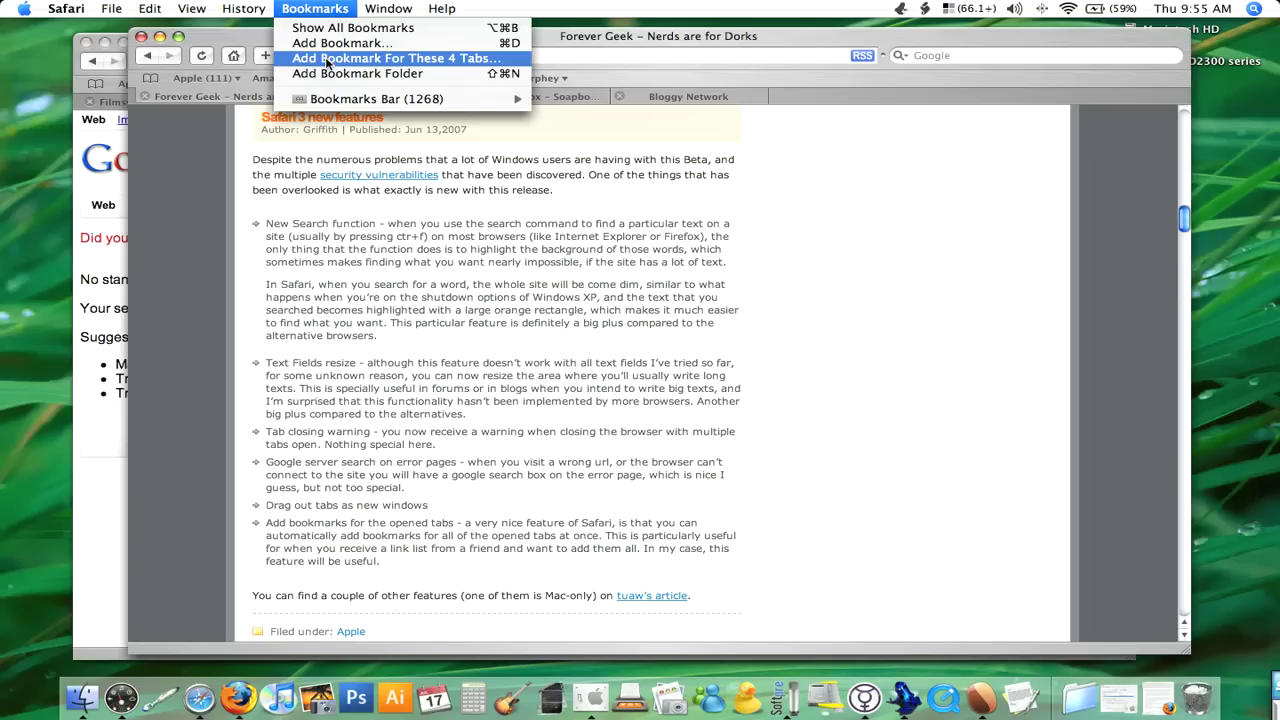
Step: Bookmark all four tabs together as 'Bloggy Network', then reopen them from that bookmark
{"action": "left_click", "coordinate": [464, 60]}
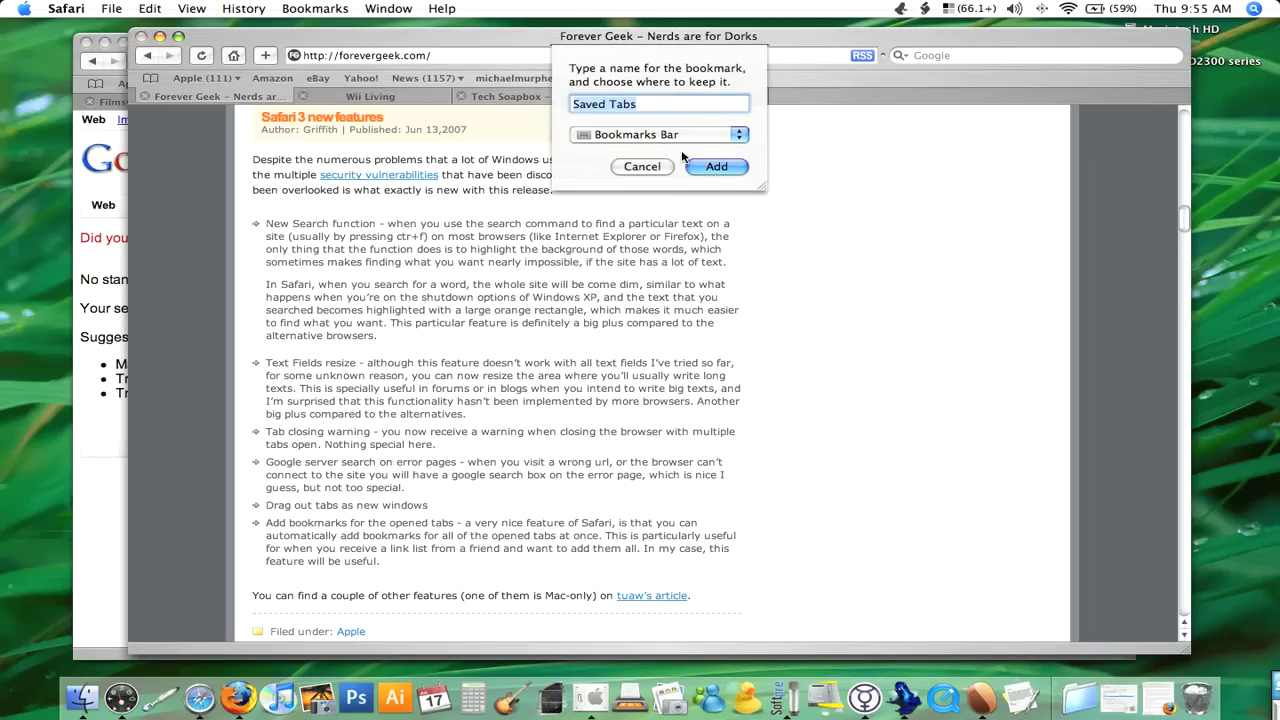
{"action": "type", "text": "Bloggy Network"}
{"action": "left_click", "coordinate": [742, 169]}
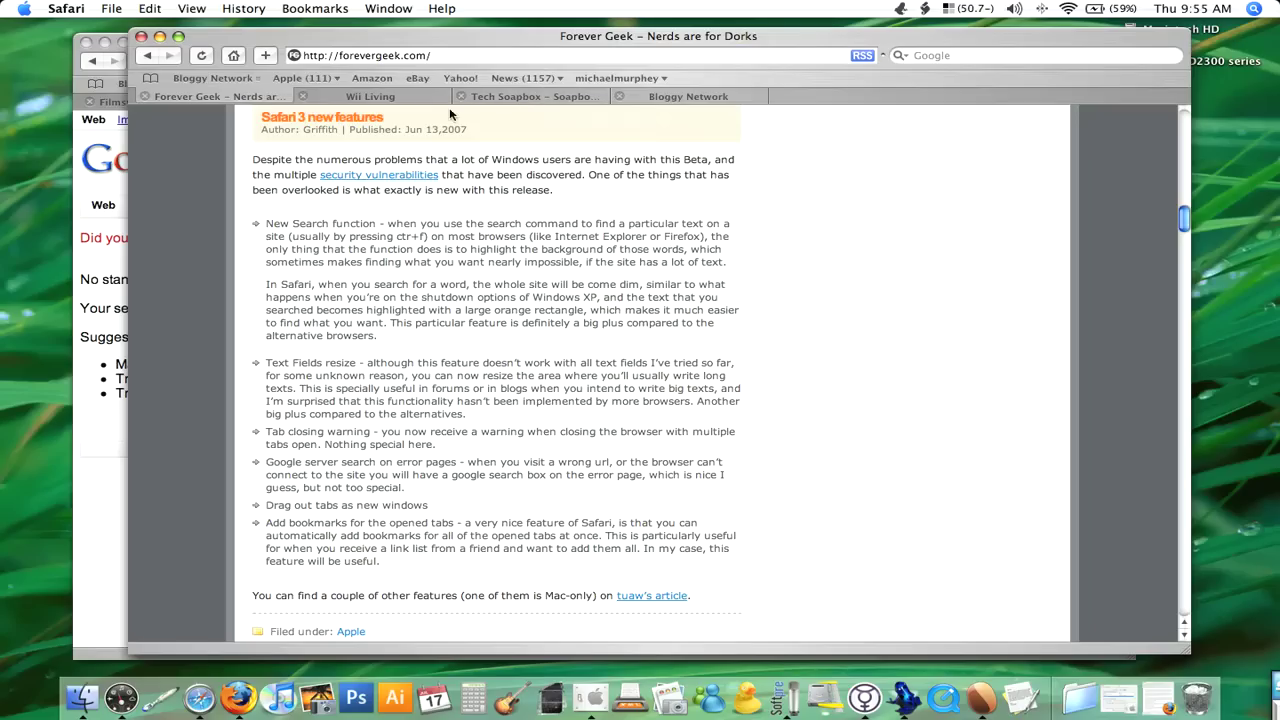
{"action": "left_click", "coordinate": [263, 79]}
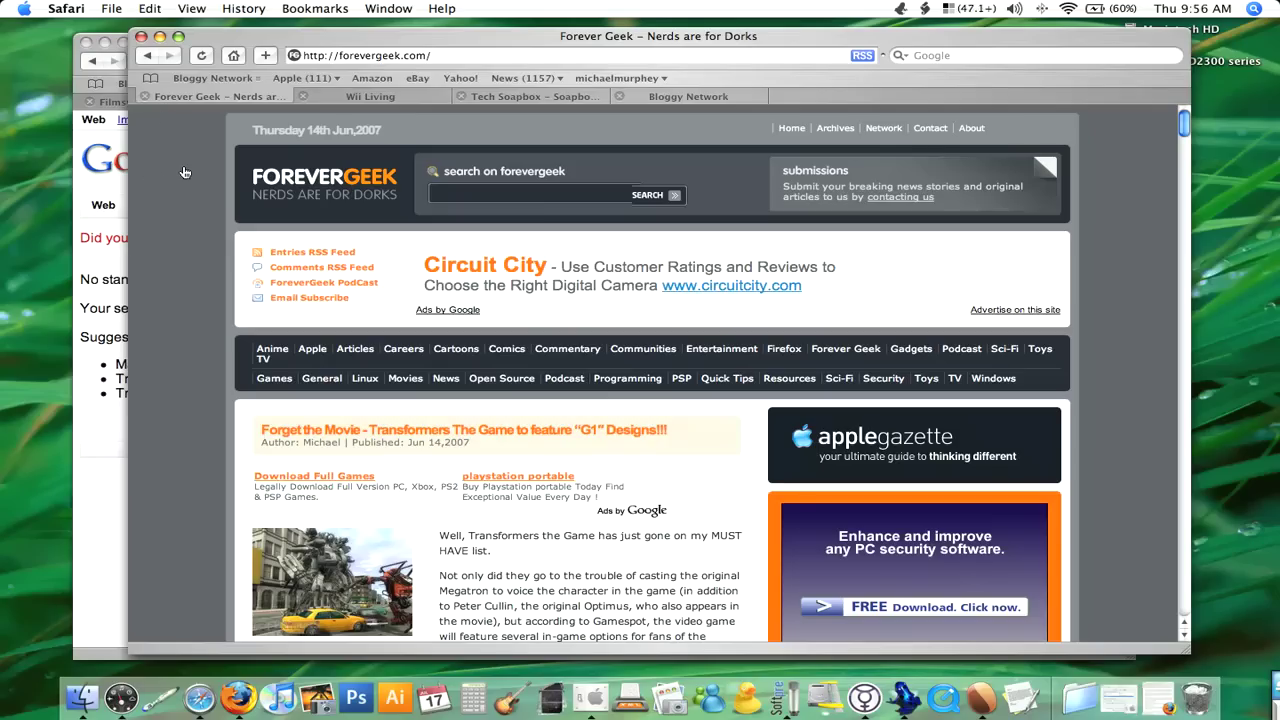
Step: Close the four-tab Forever Geek window and the two-tab Google window, confirming each close warning
{"action": "left_click", "coordinate": [142, 37]}
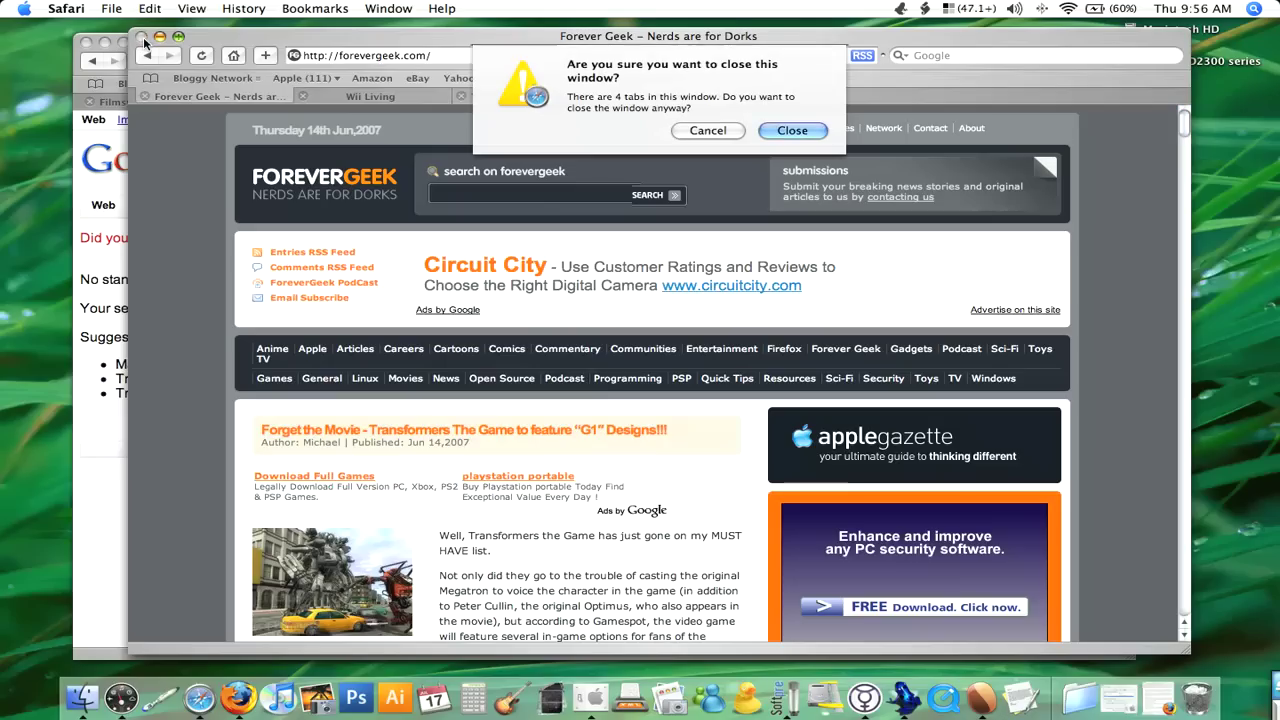
{"action": "left_click", "coordinate": [791, 131]}
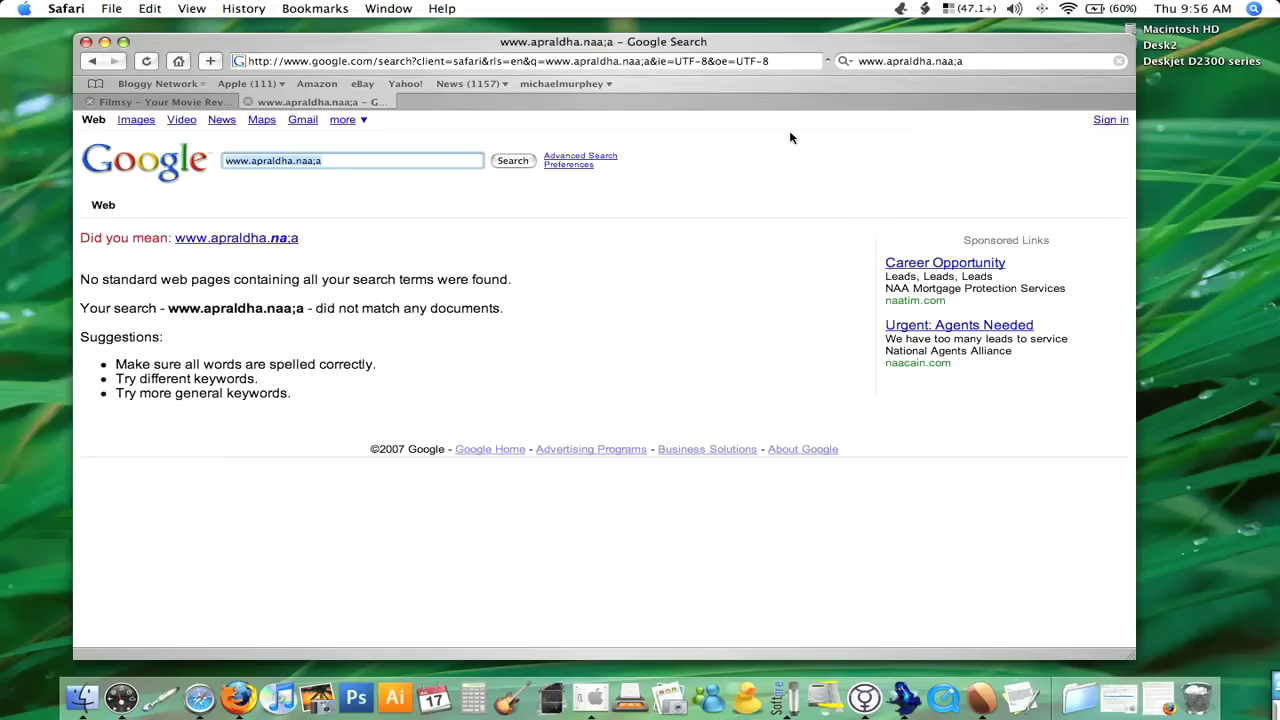
{"action": "left_click", "coordinate": [87, 45]}
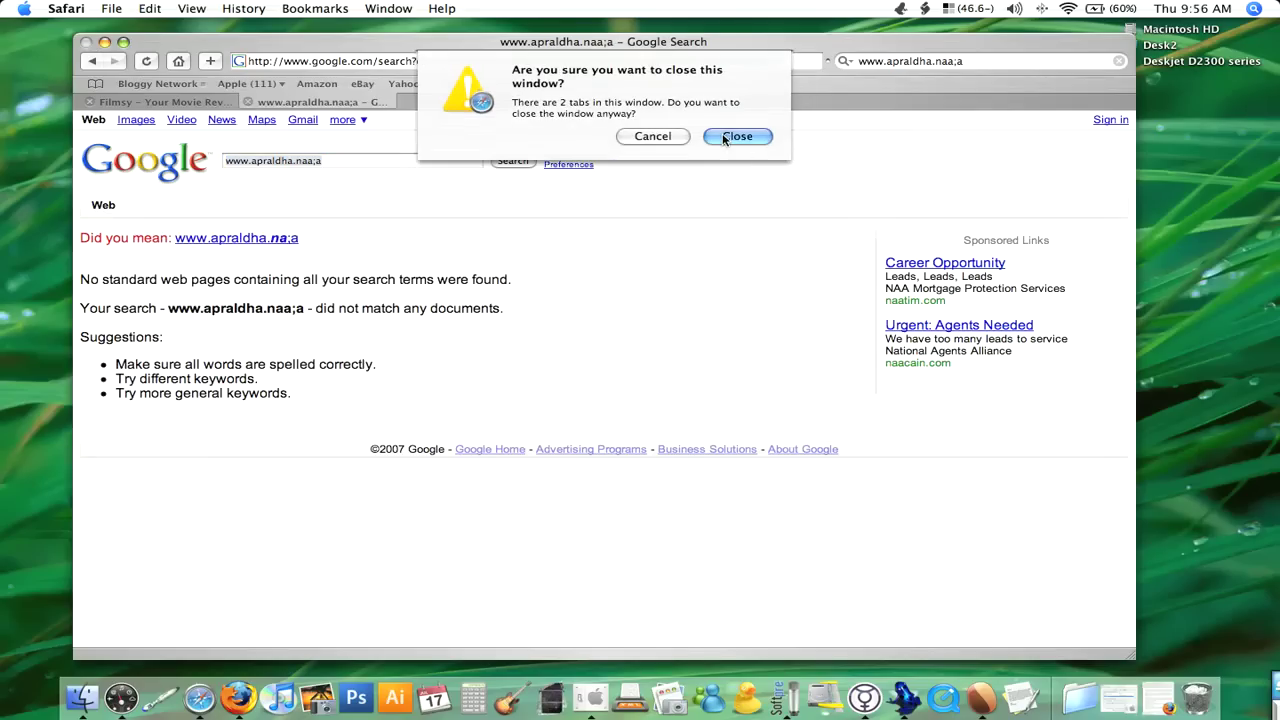
{"action": "left_click", "coordinate": [724, 135]}
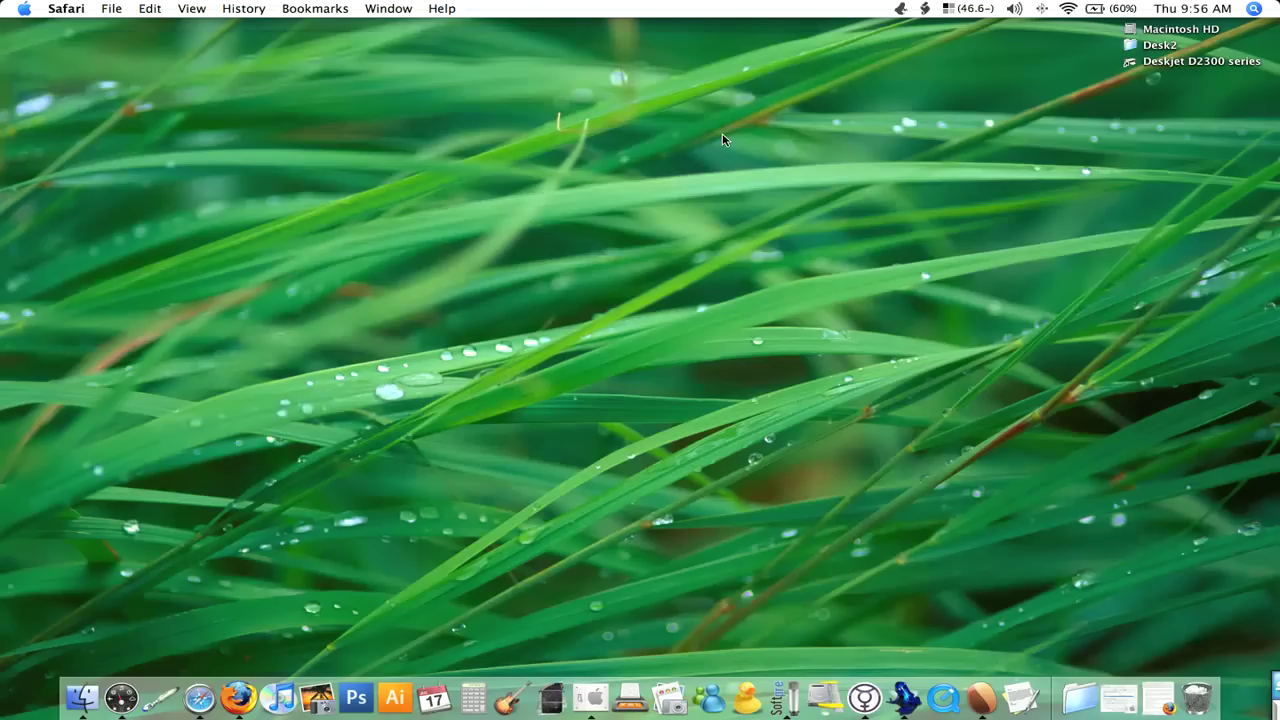